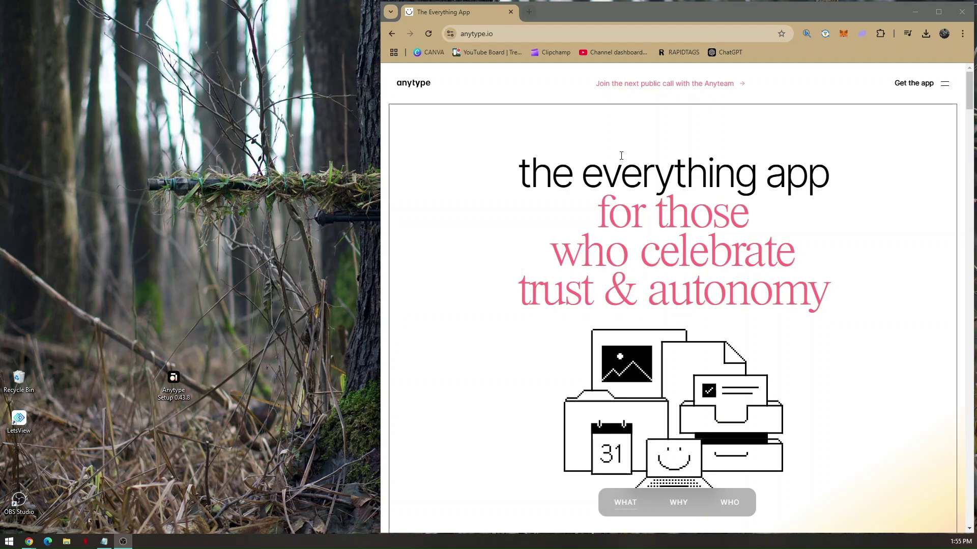
# Maximize the Chrome window and scroll down and back up the anytype.io home page.
pyautogui.click(938, 12)
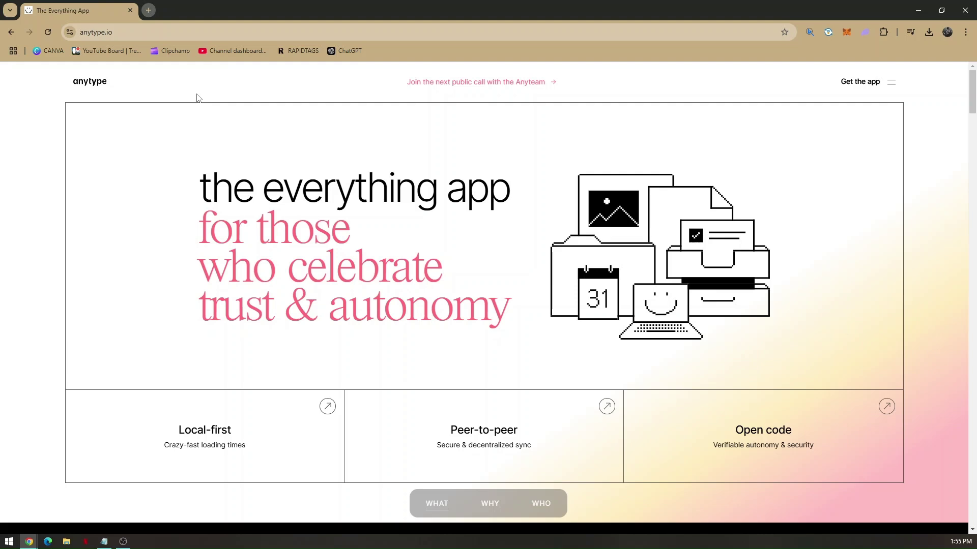
pyautogui.scroll(-5, 142, 224)
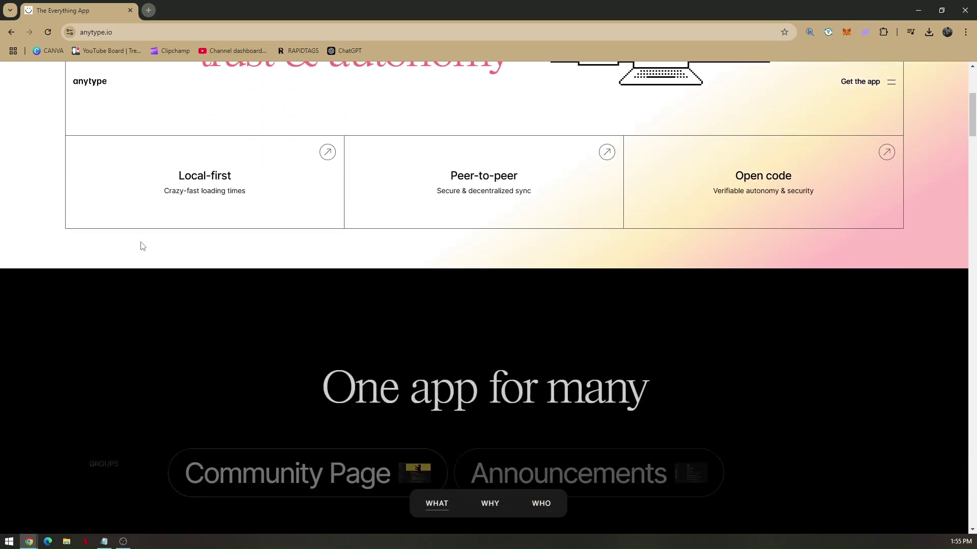
pyautogui.scroll(4, 142, 246)
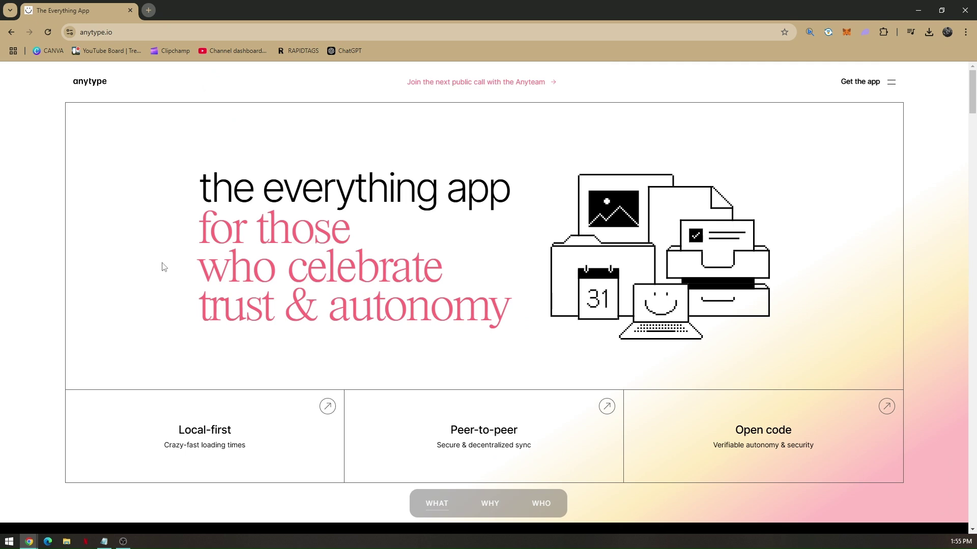
pyautogui.scroll(-4, 159, 256)
pyautogui.scroll(3, 167, 254)
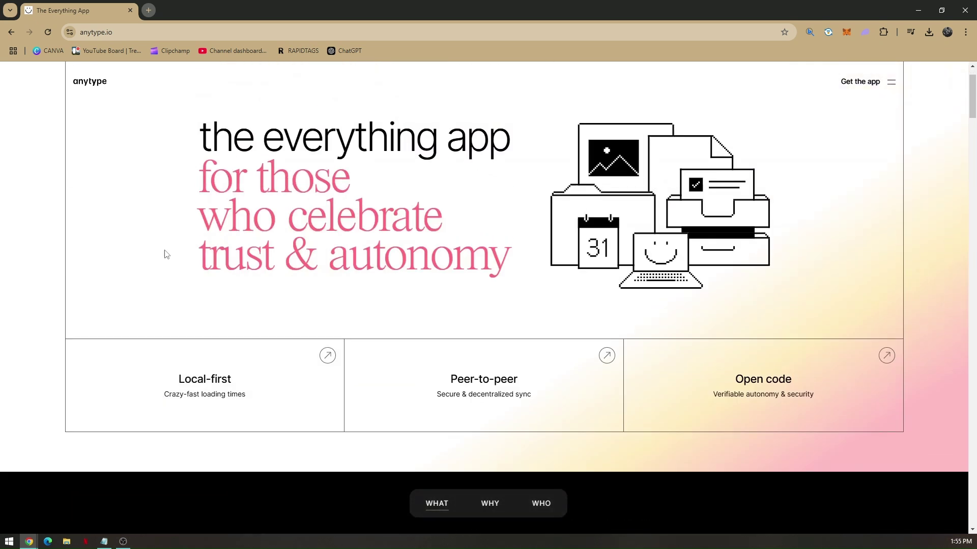
pyautogui.scroll(1, 167, 252)
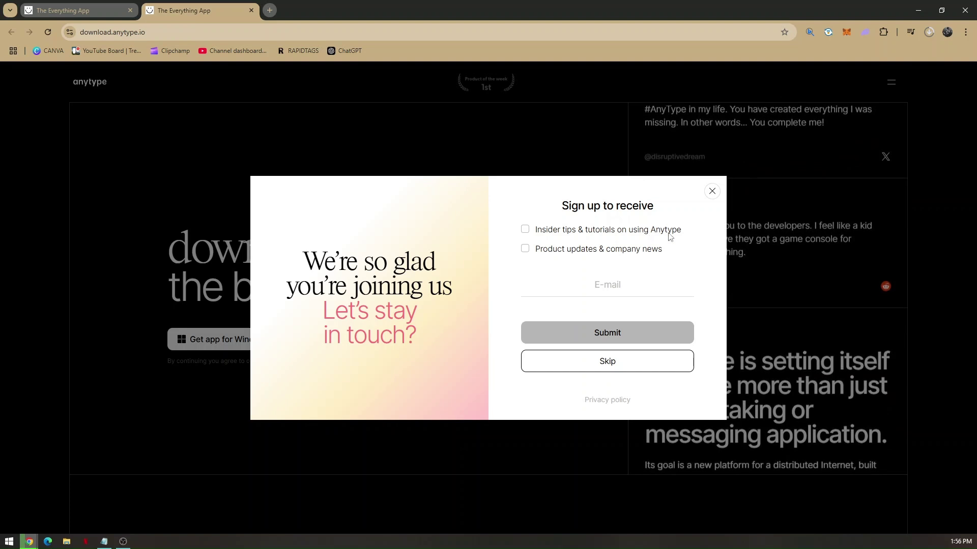
# Tick both the Product updates & company news and Insider tips & tutorials newsletter options.
pyautogui.click(633, 285)
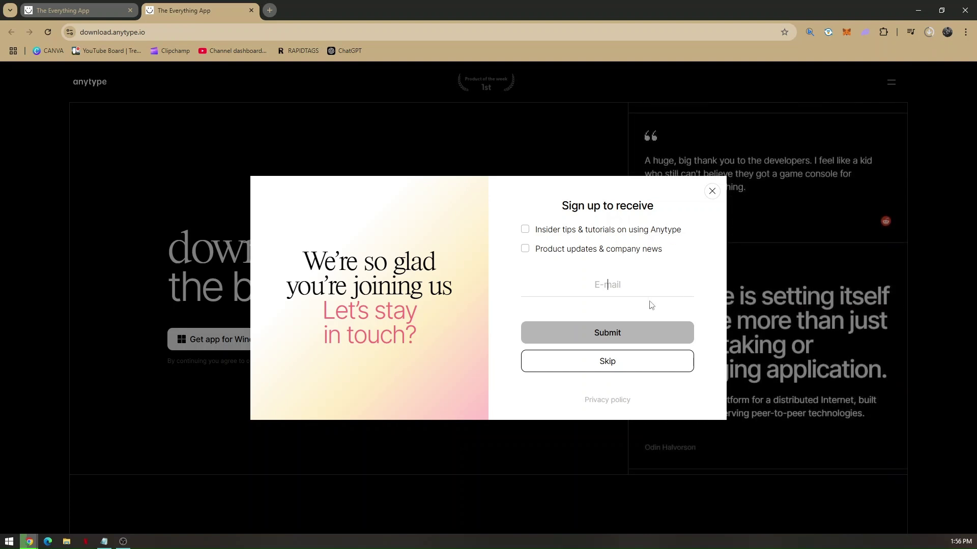
pyautogui.click(525, 230)
pyautogui.click(525, 249)
pyautogui.click(525, 229)
pyautogui.click(525, 249)
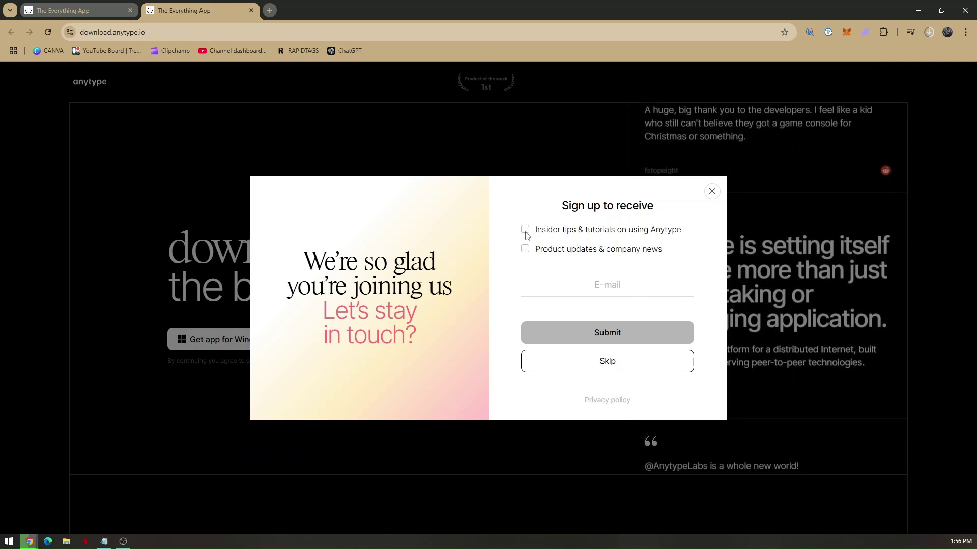
pyautogui.click(524, 249)
pyautogui.click(525, 229)
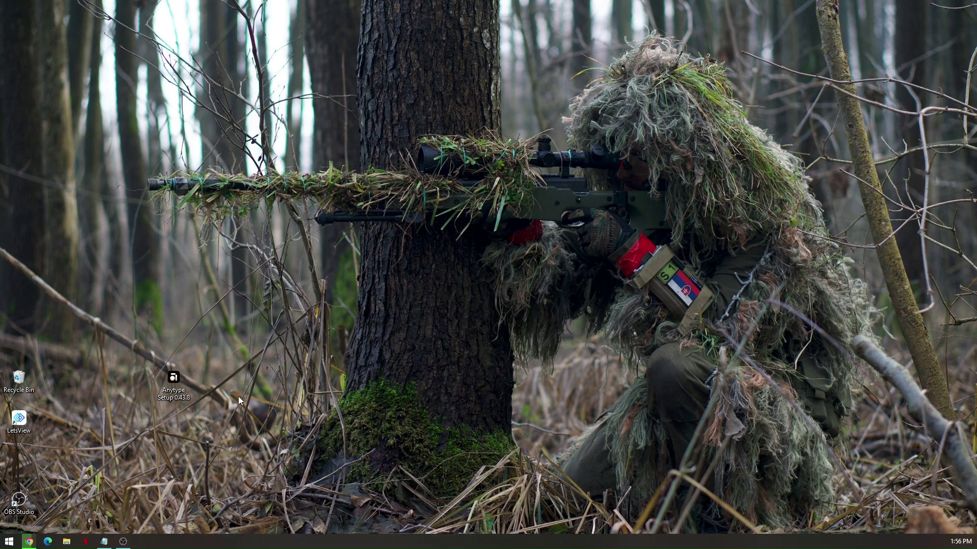
# Launch the downloaded Anytype Setup installer from the desktop.
pyautogui.doubleClick(173, 383)
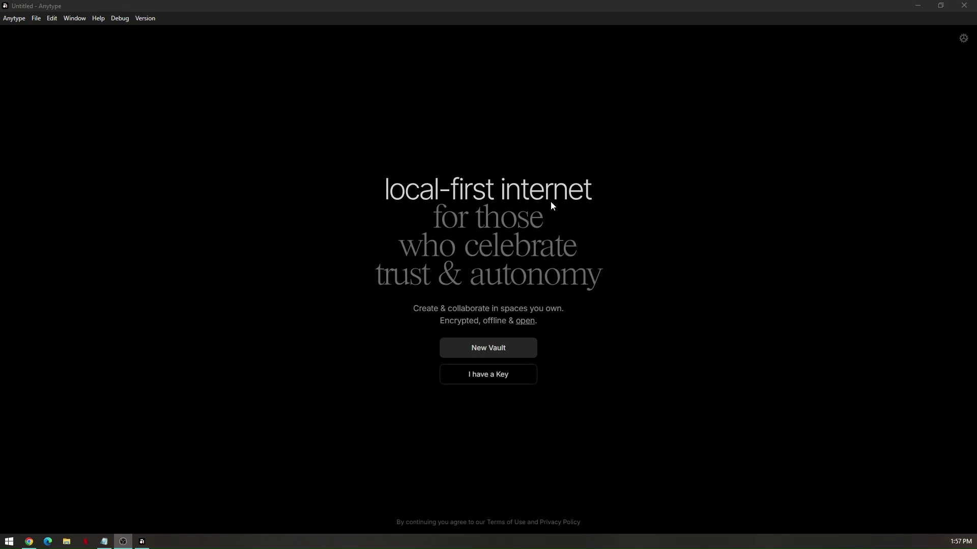
# Start a new vault, generate its key, and bring the firewall alert forward.
pyautogui.click(489, 350)
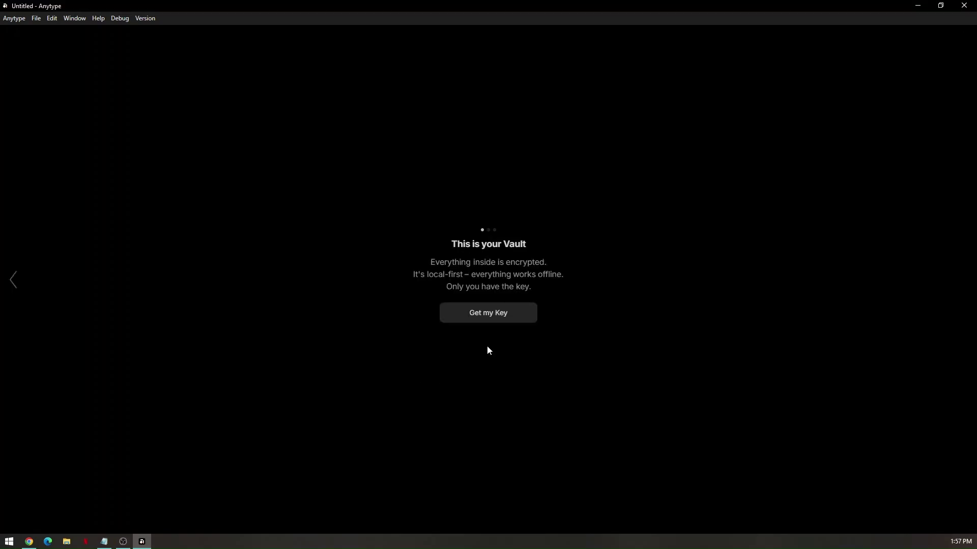
pyautogui.click(488, 315)
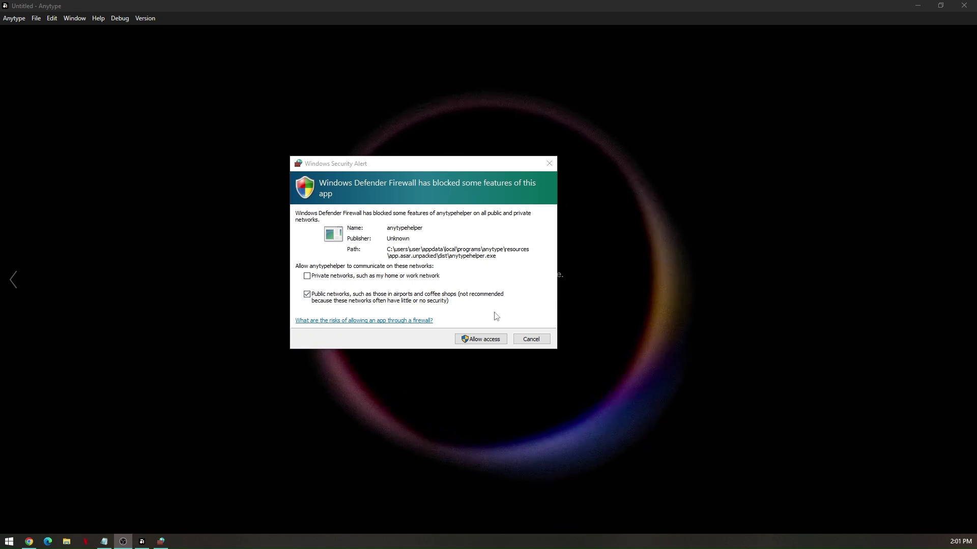
pyautogui.click(487, 339)
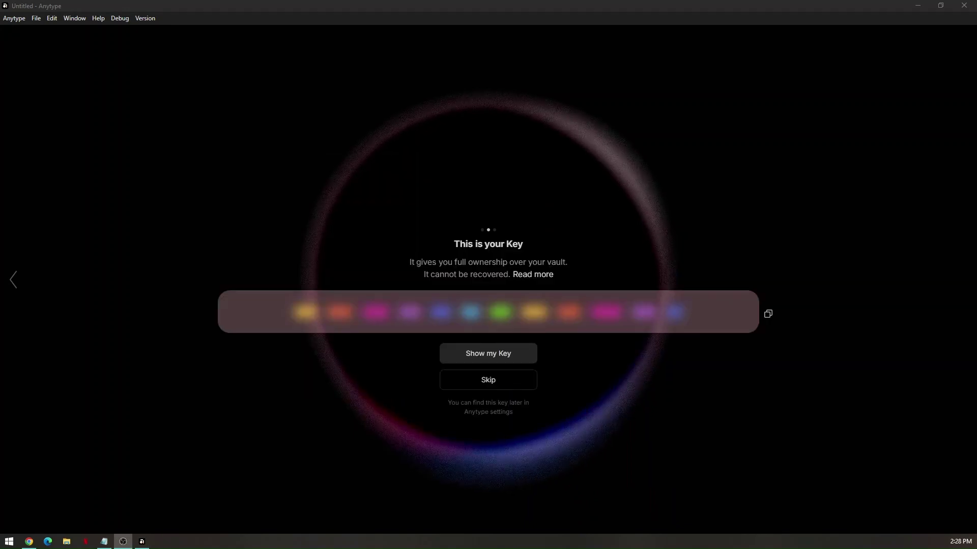
# Allow the helper through the firewall, reveal the recovery key, enter a profile name, and enter the vault.
pyautogui.click(673, 395)
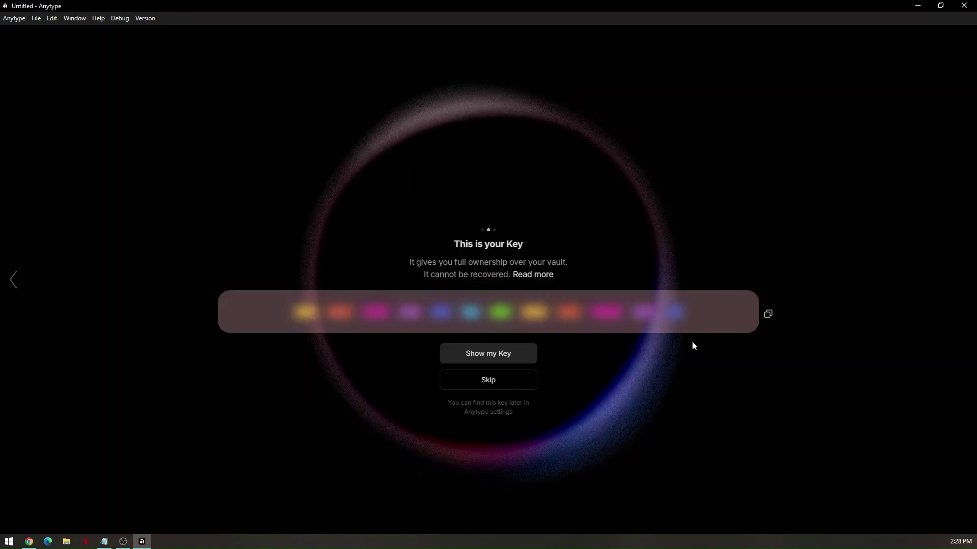
pyautogui.click(496, 356)
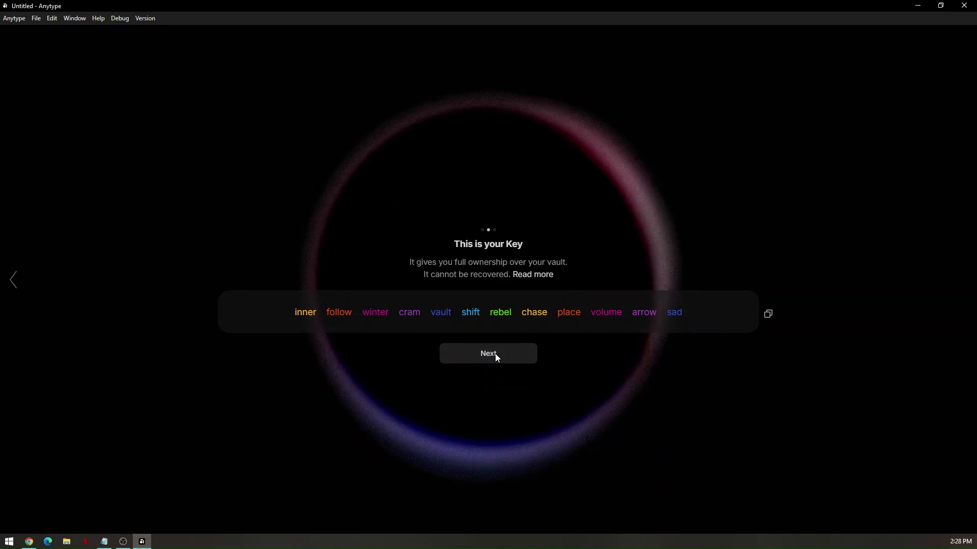
pyautogui.click(497, 356)
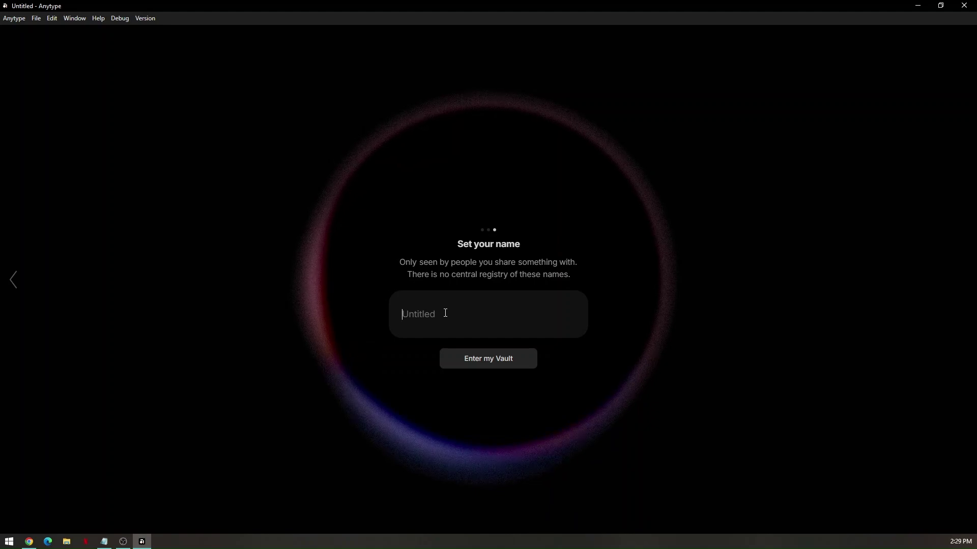
pyautogui.write('Edward')
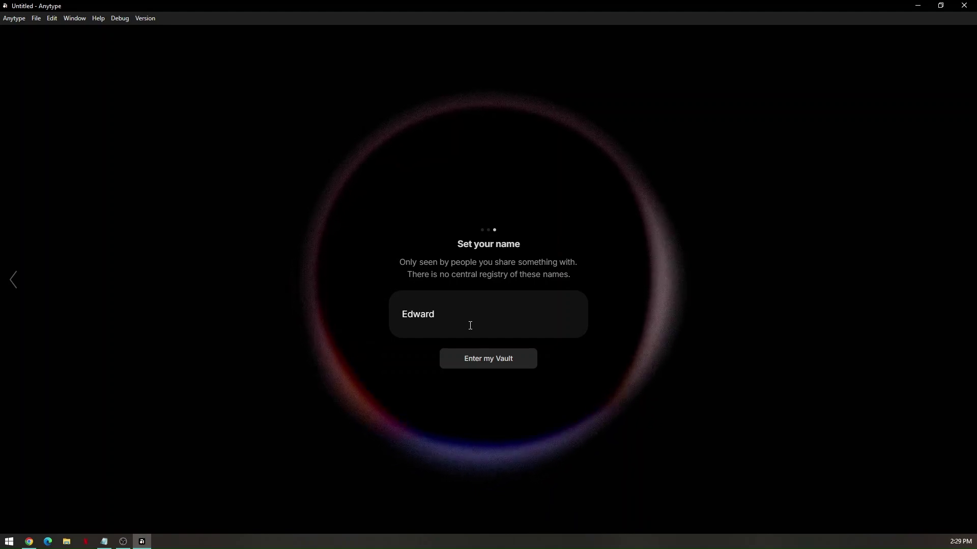
pyautogui.click(498, 364)
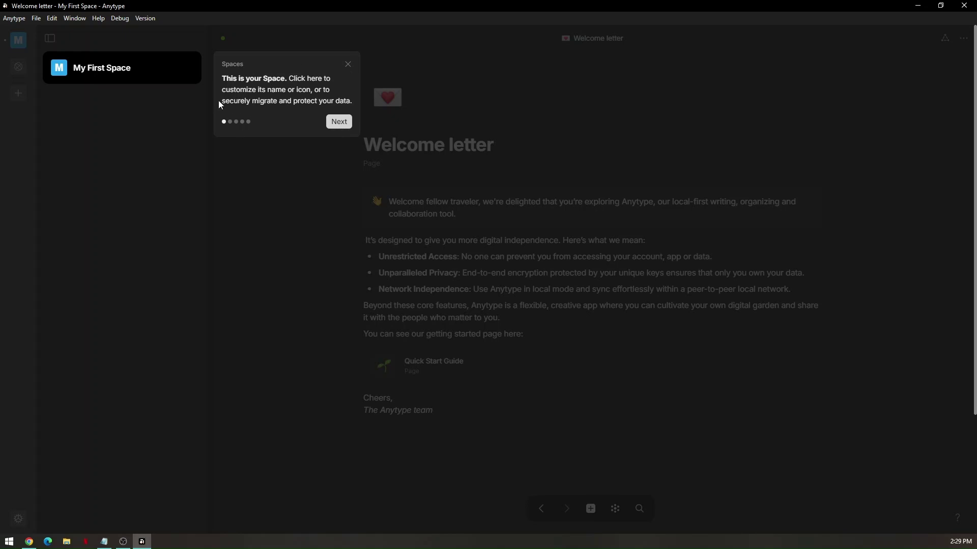
# Dismiss the Spaces onboarding tip.
pyautogui.click(347, 65)
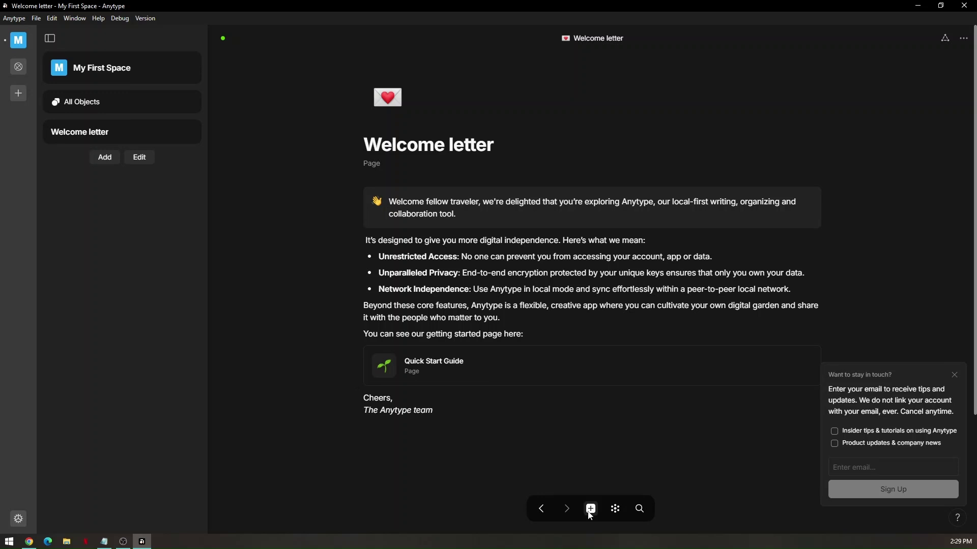
# Create a new blank page and title it 'TESTING 101'.
pyautogui.moveTo(591, 510)
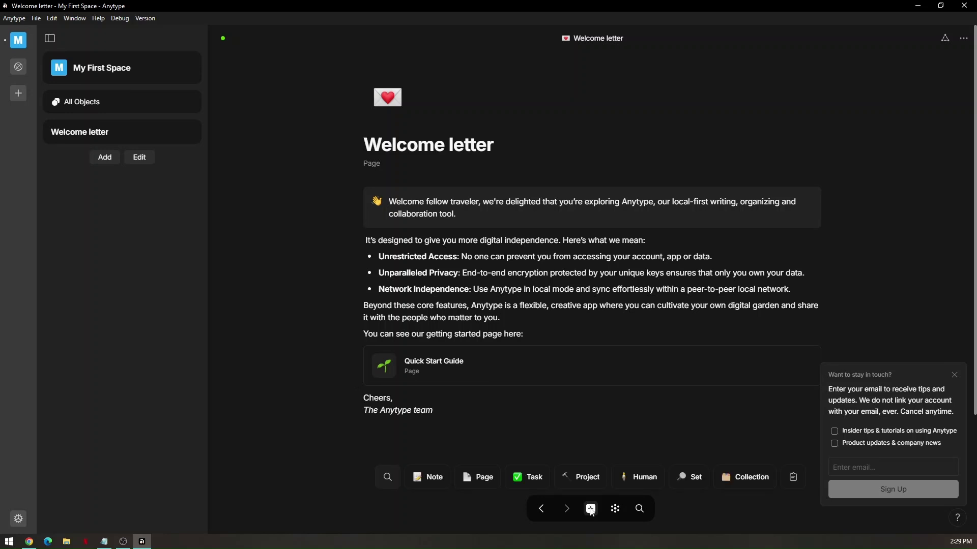
pyautogui.click(591, 510)
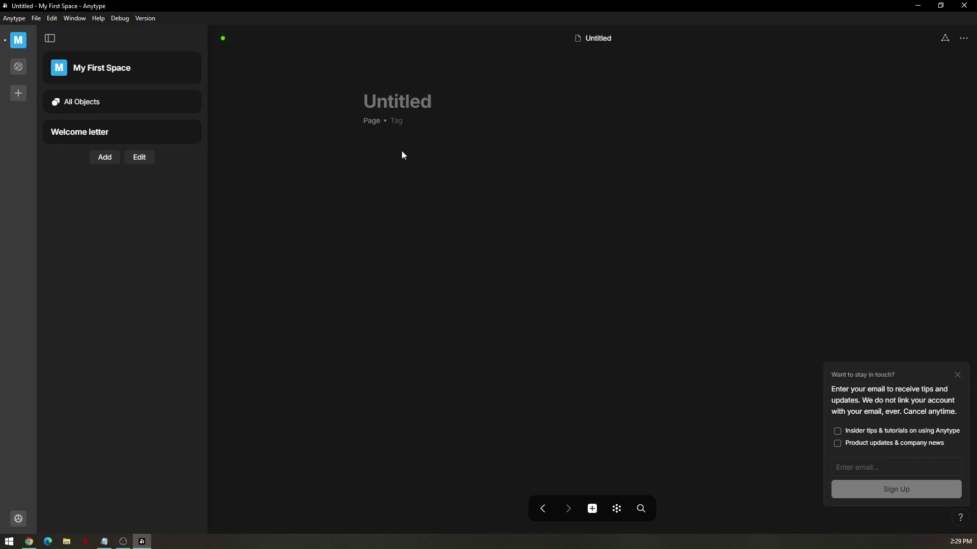
pyautogui.click(596, 516)
pyautogui.write('TETIN')
pyautogui.press('BackSpace')
pyautogui.press('BackSpace')
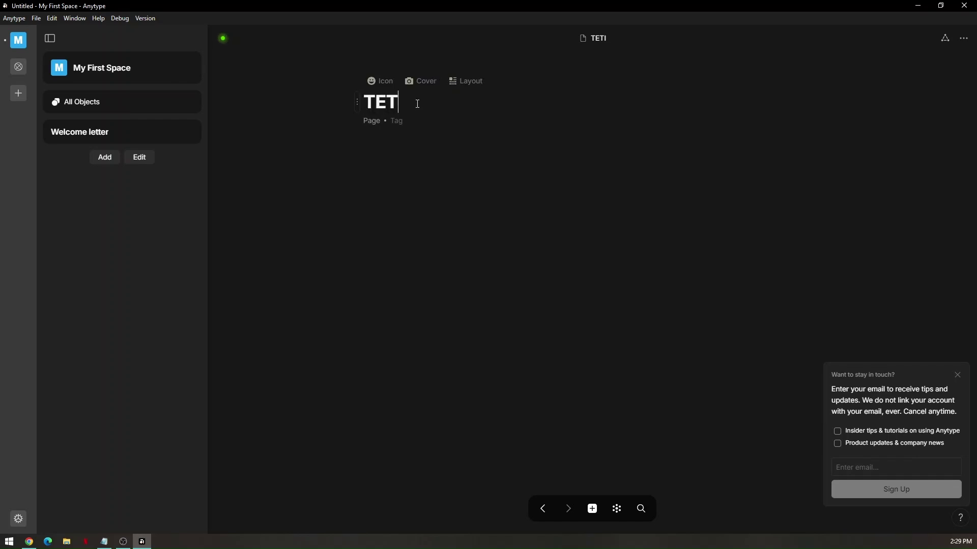
pyautogui.press('BackSpace')
pyautogui.write('STING 101')
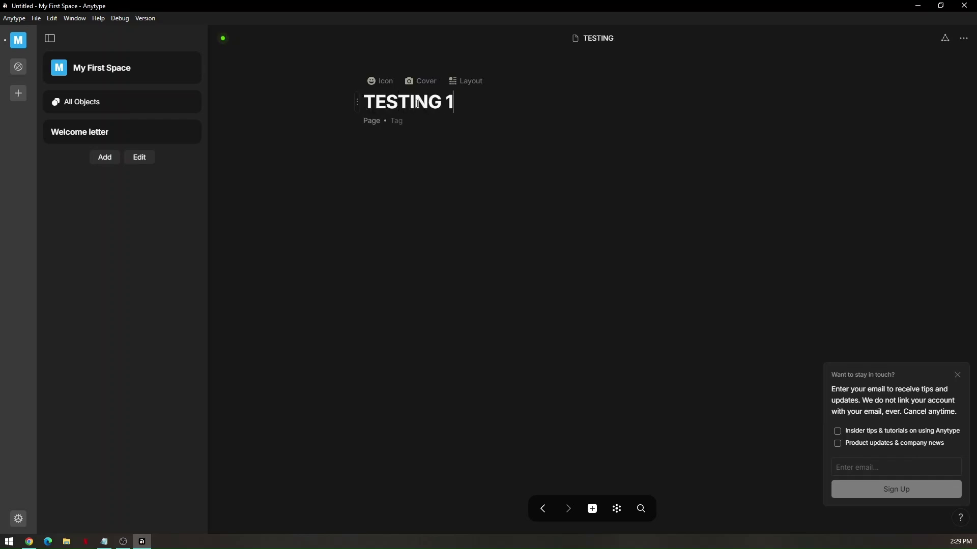
# Open the page's cover options and browse Unsplash, Upload, Library, then the Gallery gradients.
pyautogui.click(427, 212)
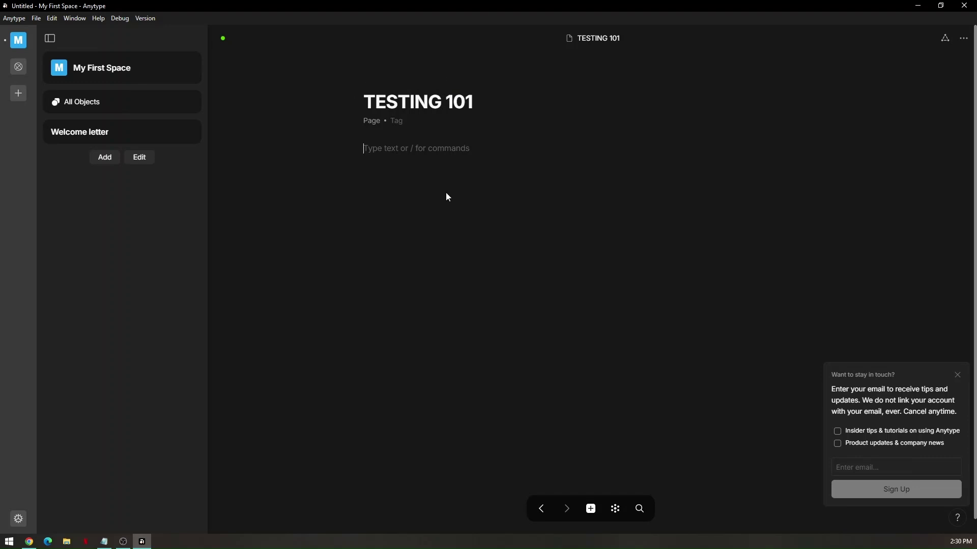
pyautogui.moveTo(383, 72)
pyautogui.click(421, 84)
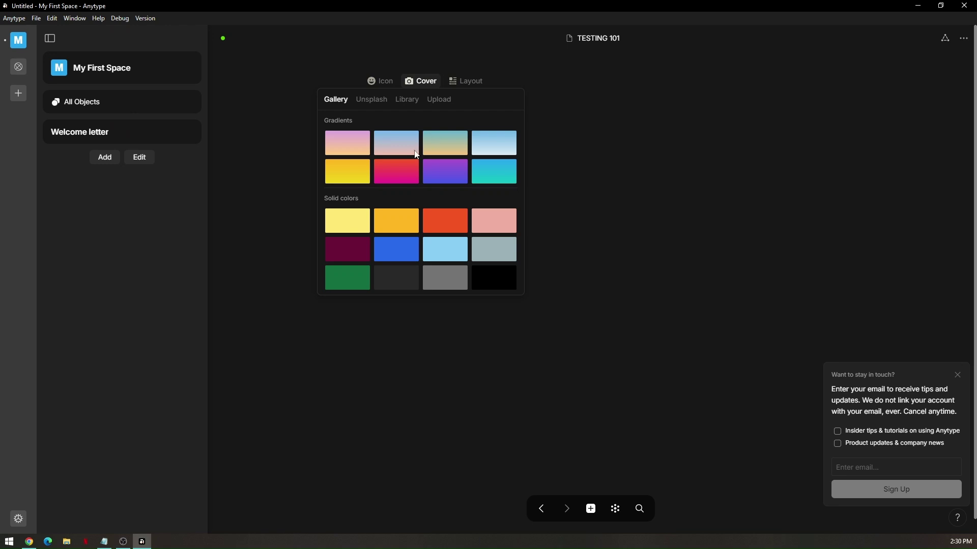
pyautogui.scroll(-1, 381, 149)
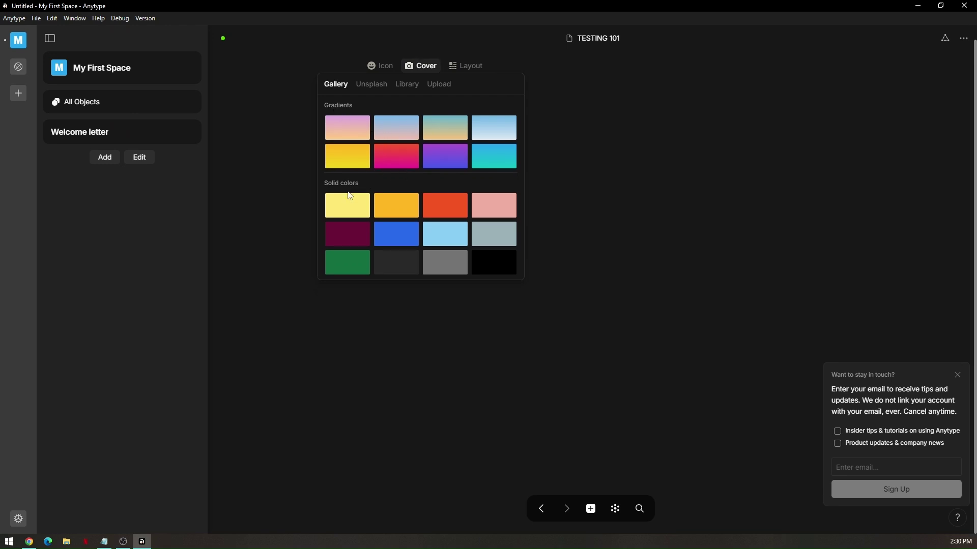
pyautogui.click(378, 88)
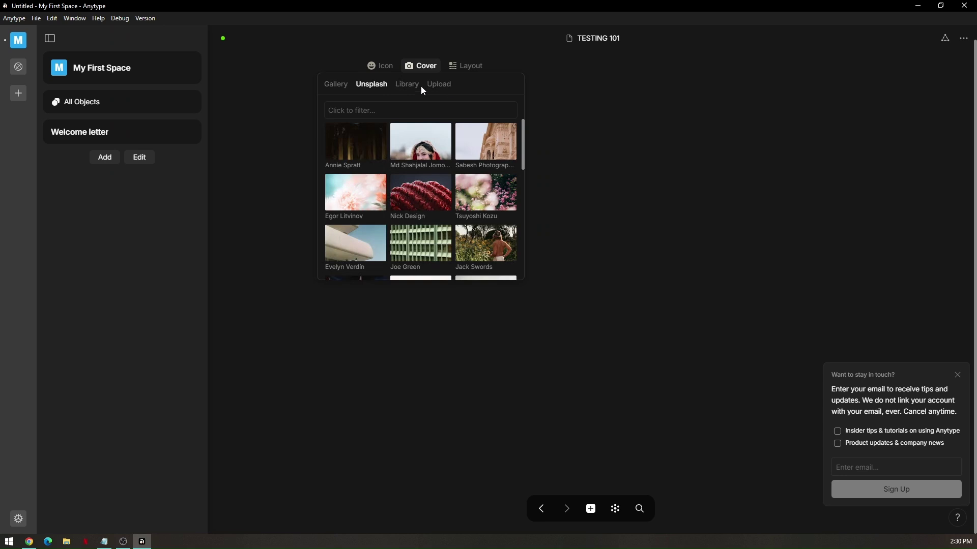
pyautogui.click(438, 85)
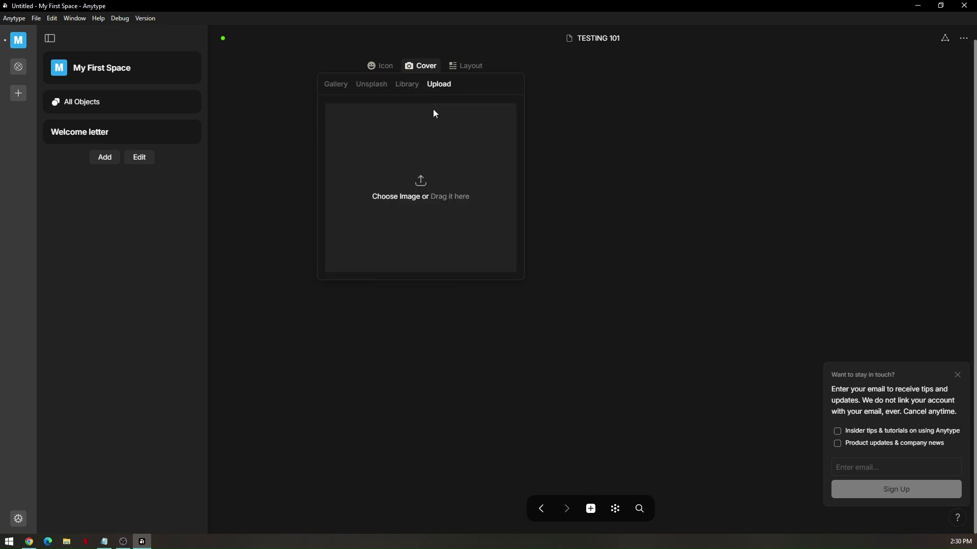
pyautogui.click(414, 92)
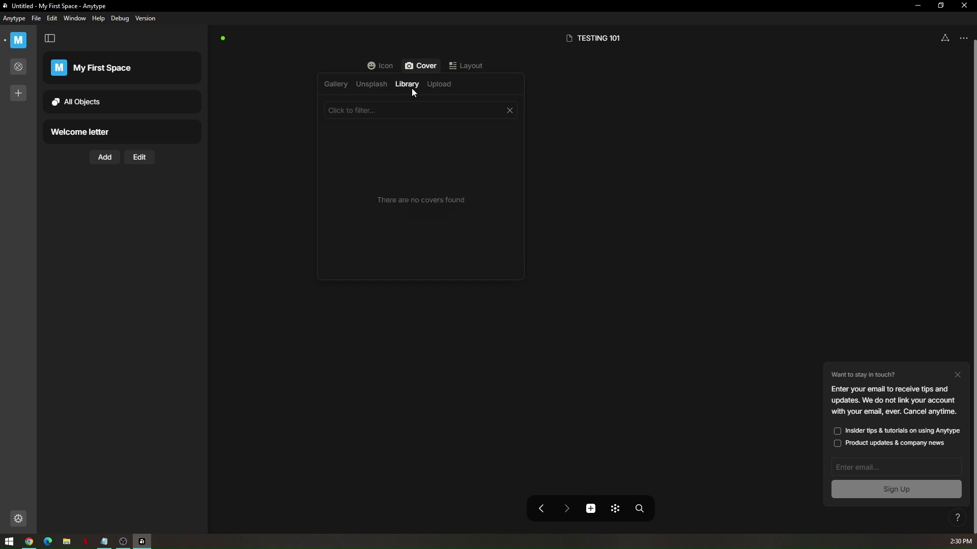
pyautogui.click(438, 85)
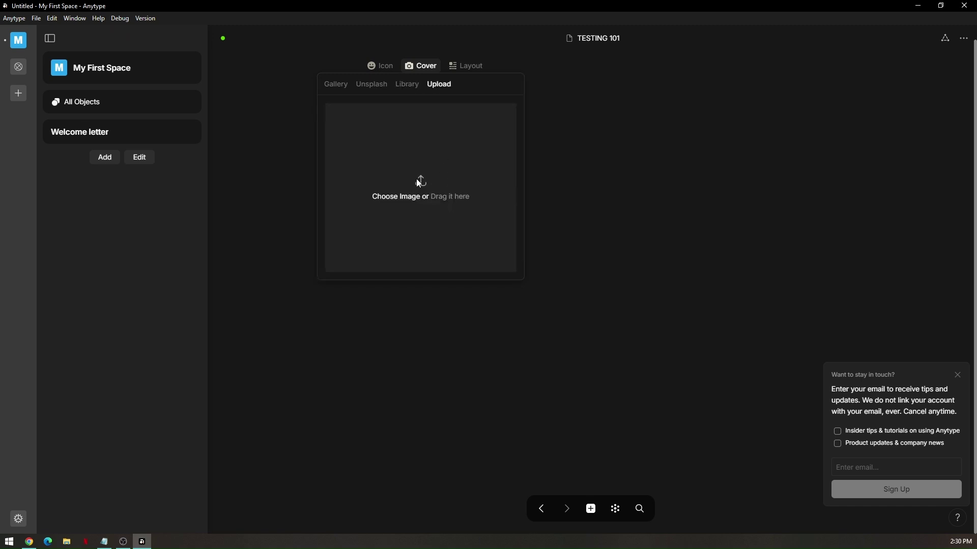
pyautogui.click(409, 88)
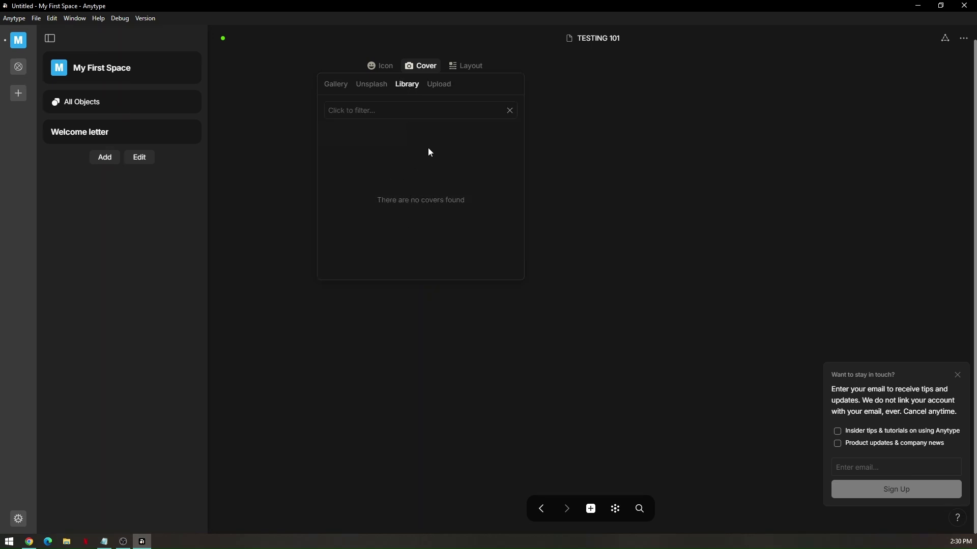
pyautogui.click(342, 92)
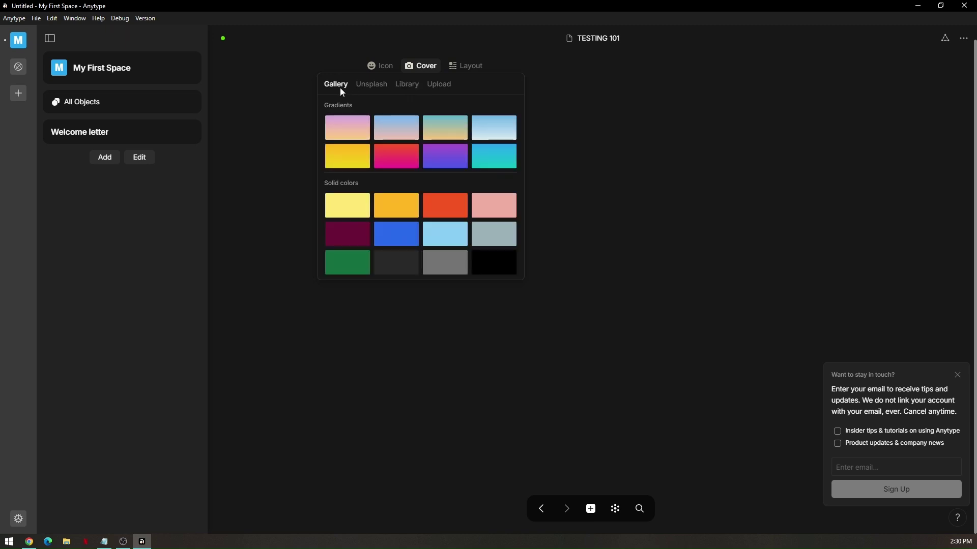
# Apply the teal-to-peach gradient cover and dismiss the stay-in-touch popup.
pyautogui.click(436, 128)
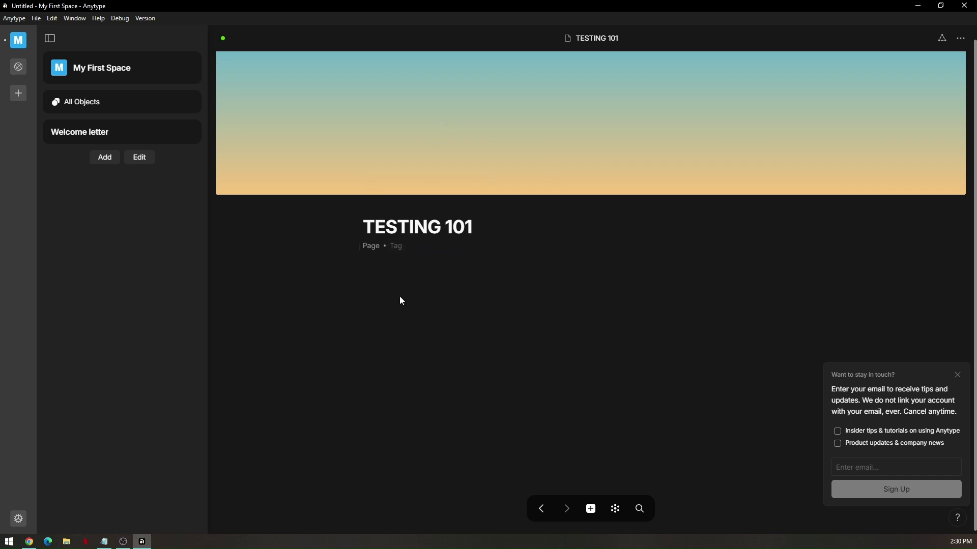
pyautogui.click(379, 278)
pyautogui.click(957, 375)
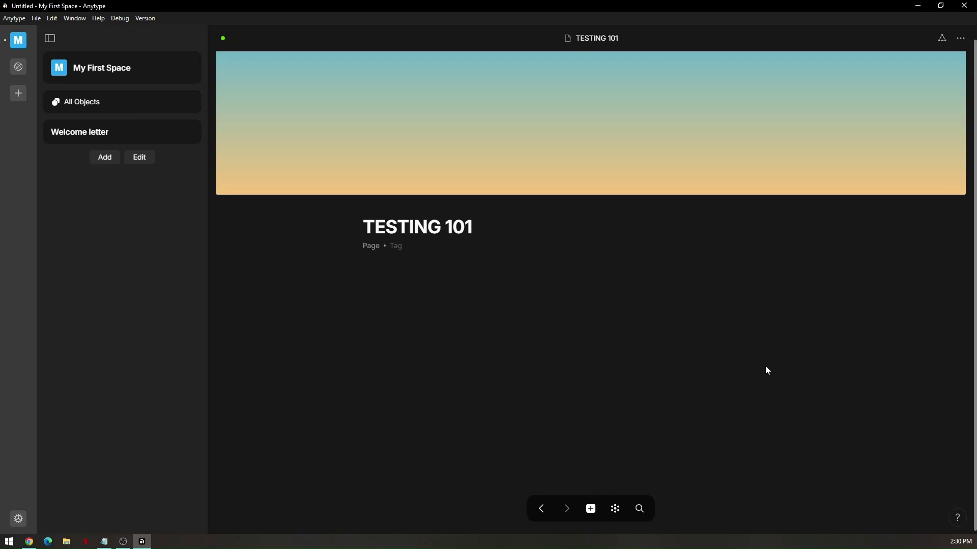
pyautogui.click(381, 275)
# Type / in the empty block and scroll through the block command menu.
pyautogui.write('/')
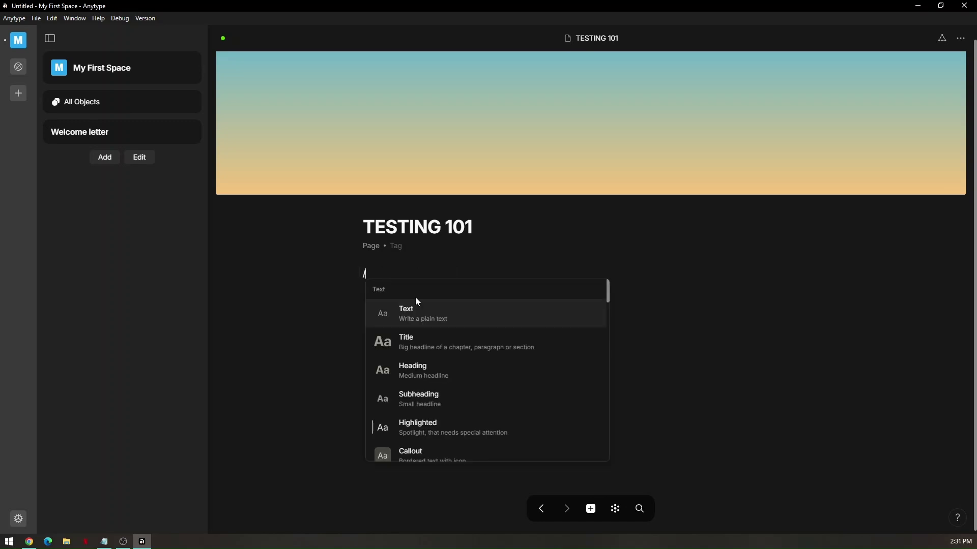
pyautogui.scroll(-10, 452, 351)
pyautogui.scroll(10, 447, 355)
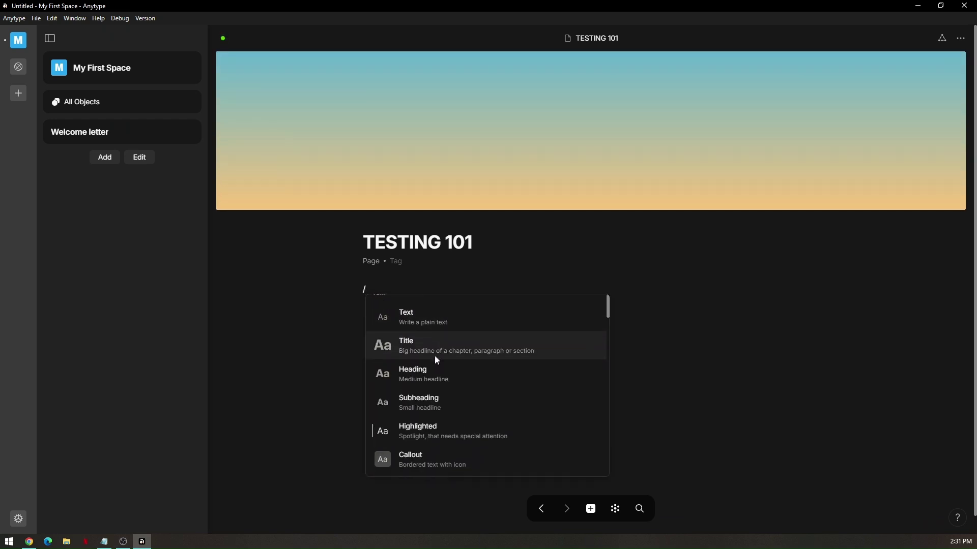
pyautogui.scroll(-1, 434, 356)
pyautogui.scroll(-5, 429, 386)
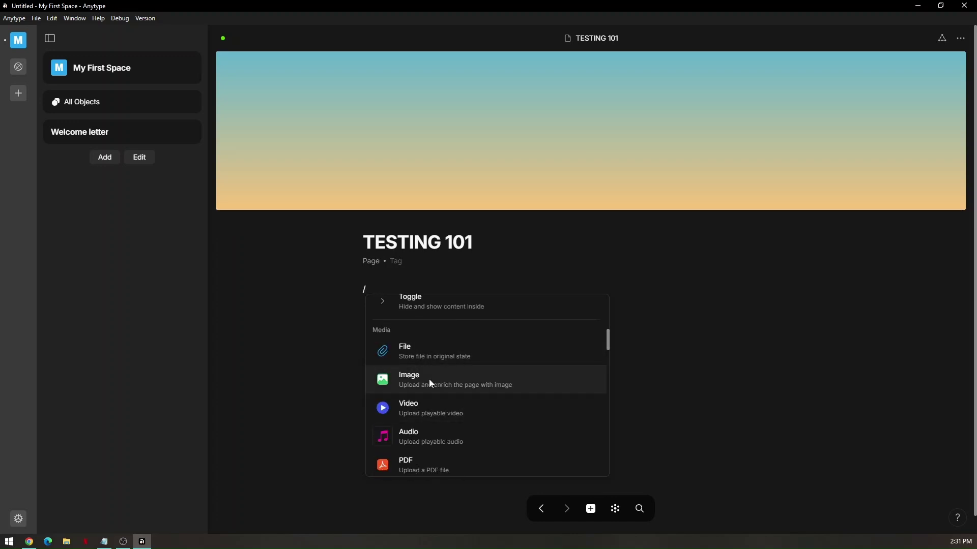
pyautogui.scroll(-1, 430, 407)
pyautogui.scroll(-6, 433, 398)
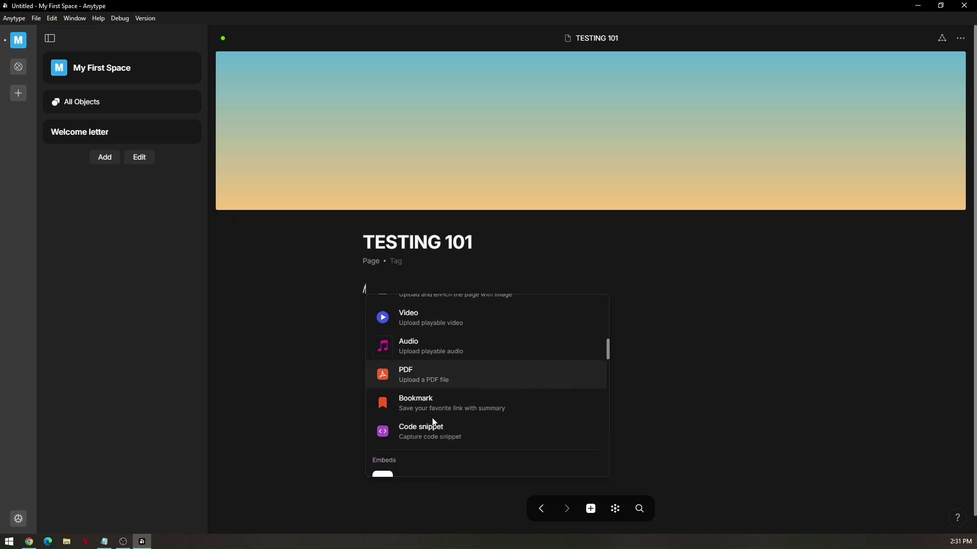
pyautogui.scroll(4, 410, 410)
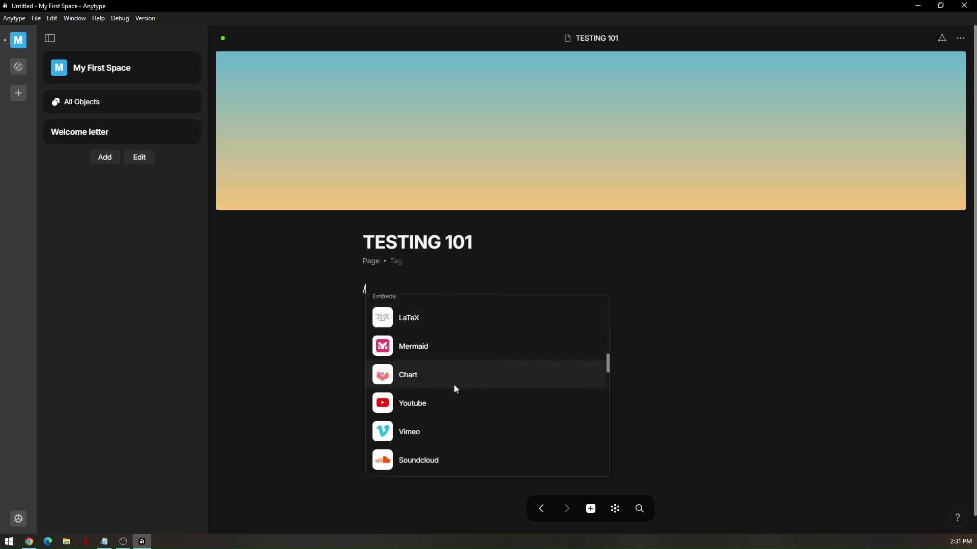
pyautogui.scroll(-6, 446, 407)
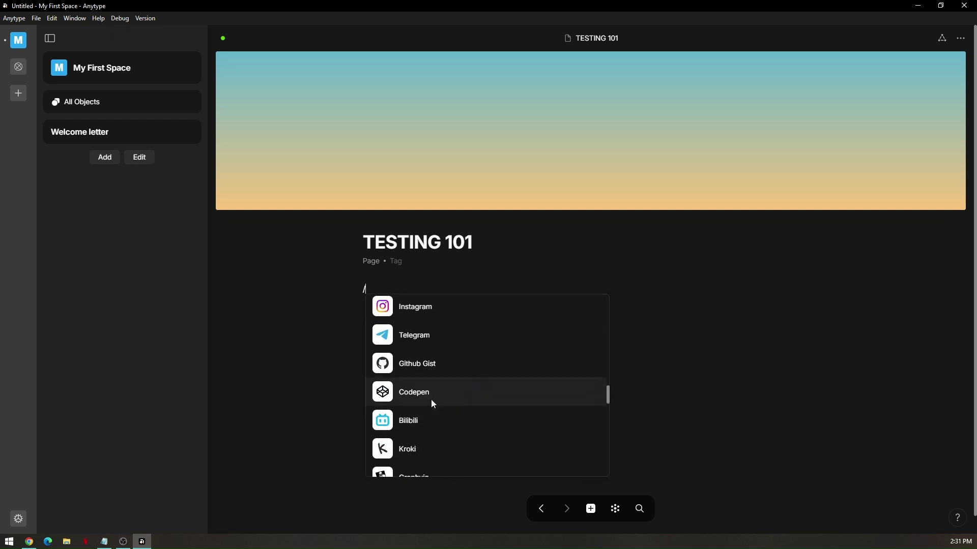
pyautogui.scroll(7, 433, 402)
pyautogui.scroll(5, 460, 391)
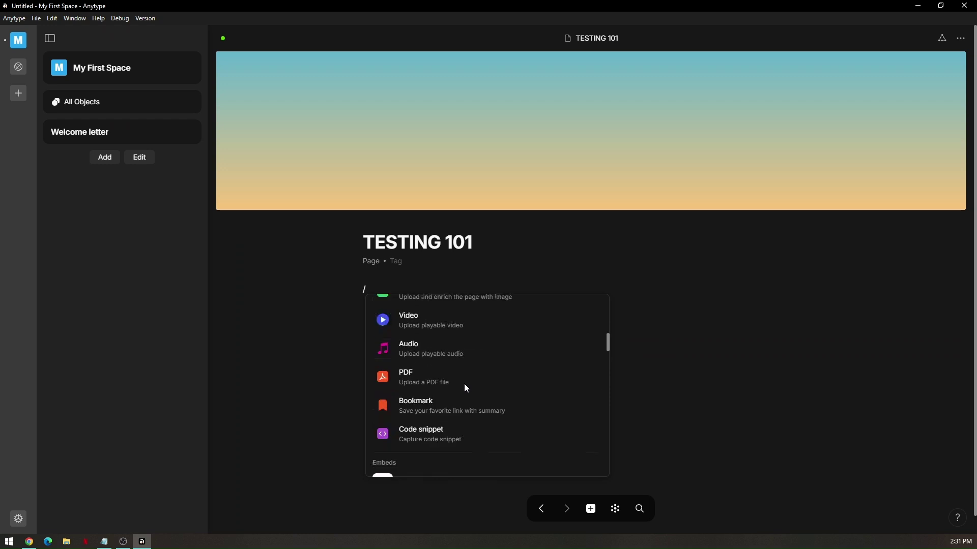
# Replace the stray slash with 'LIST OF PLAYERS' and add an empty block beneath it.
pyautogui.click(409, 279)
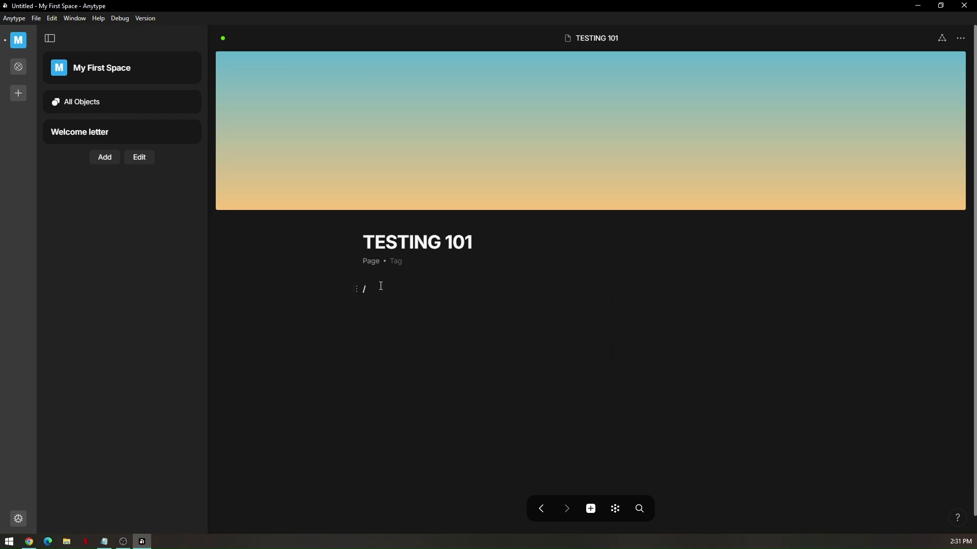
pyautogui.press('BackSpace')
pyautogui.write('LIST OF PLAYERS')
pyautogui.press('Return')
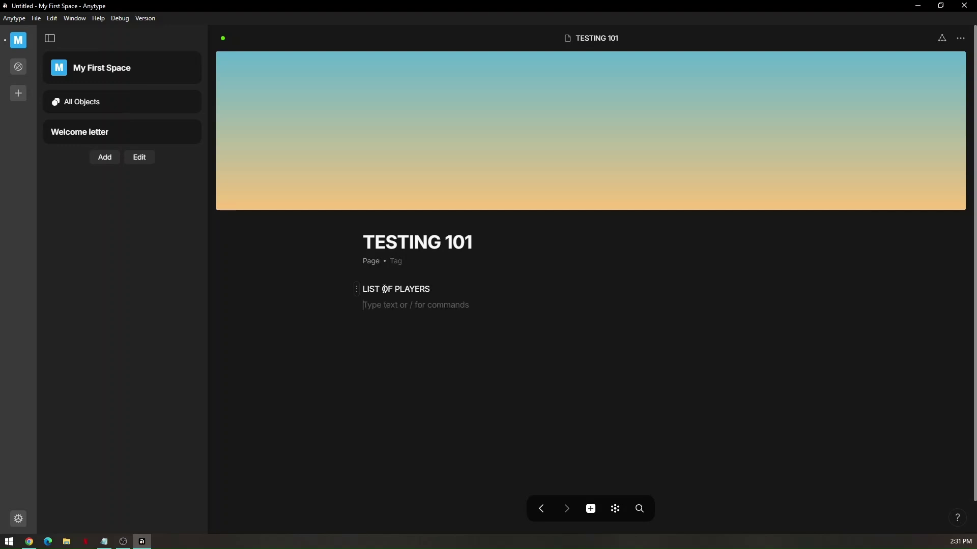
pyautogui.click(446, 285)
pyautogui.press('Return')
# Convert the empty block under LIST OF PLAYERS into an embedded Task object.
pyautogui.write('/')
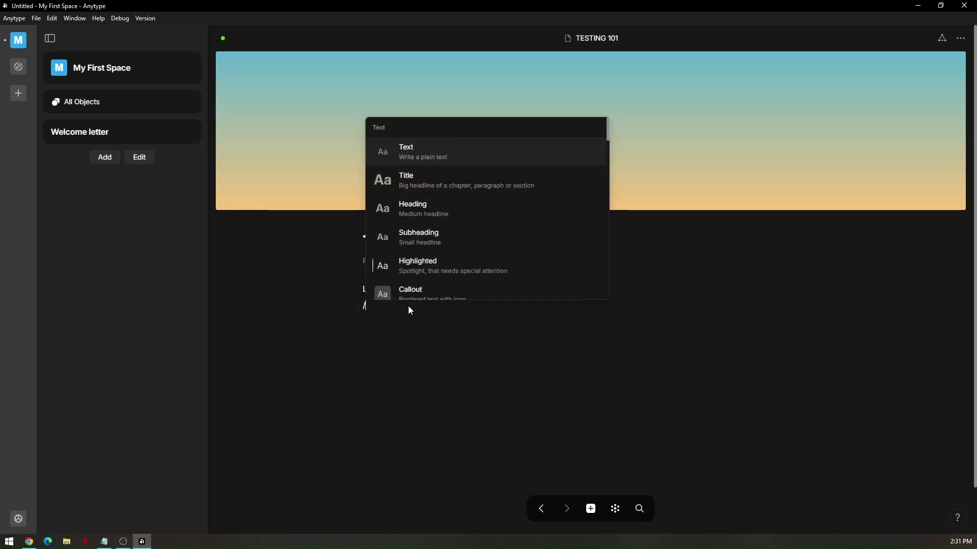
pyautogui.scroll(-1, 435, 219)
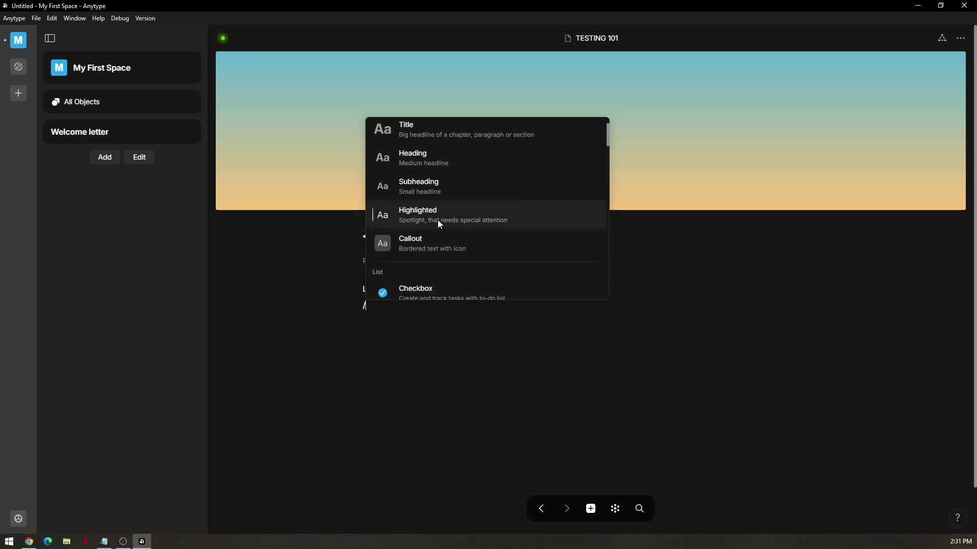
pyautogui.scroll(1, 437, 219)
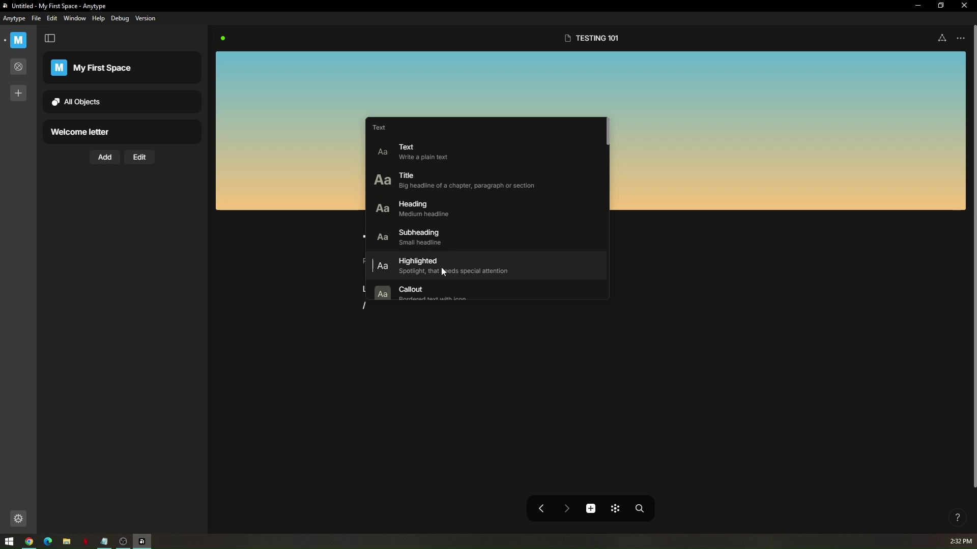
pyautogui.press('BackSpace')
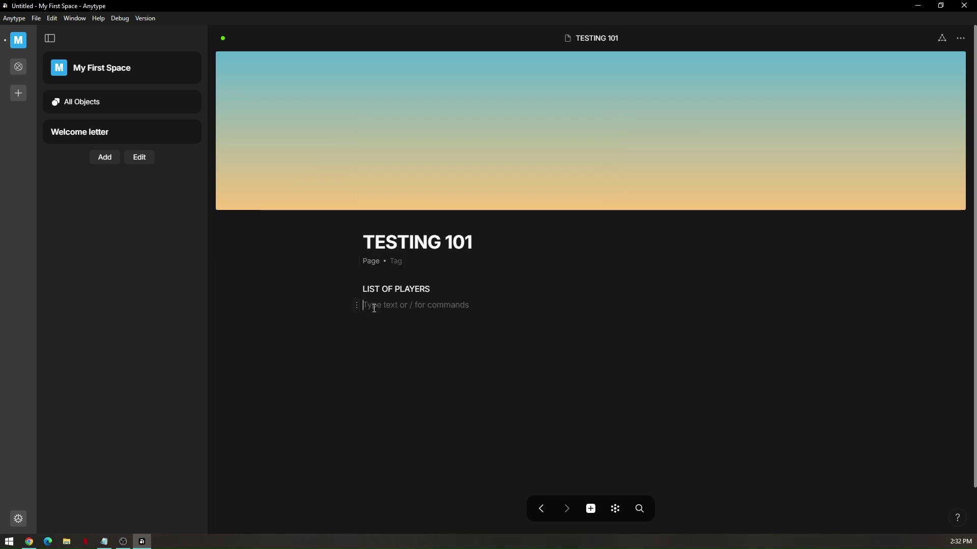
pyautogui.click(357, 306)
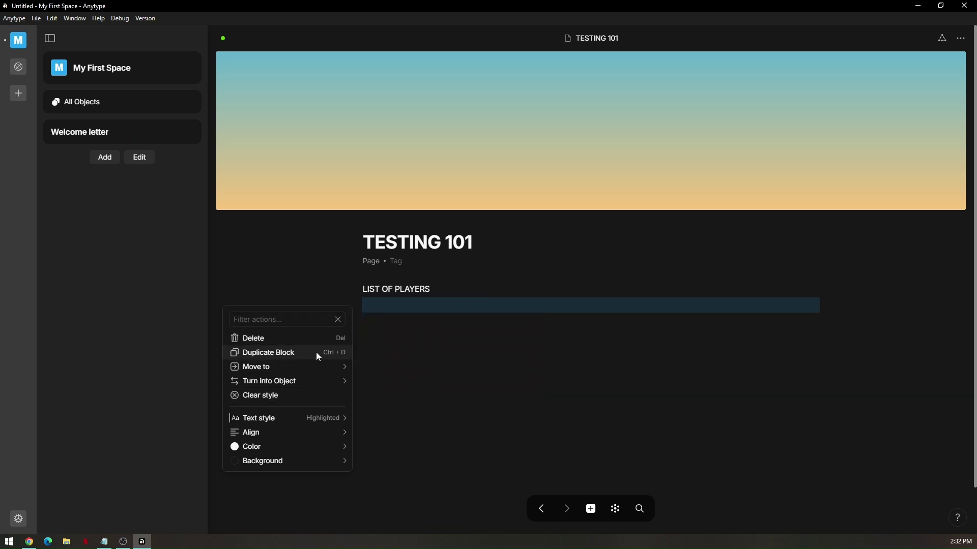
pyautogui.moveTo(302, 381)
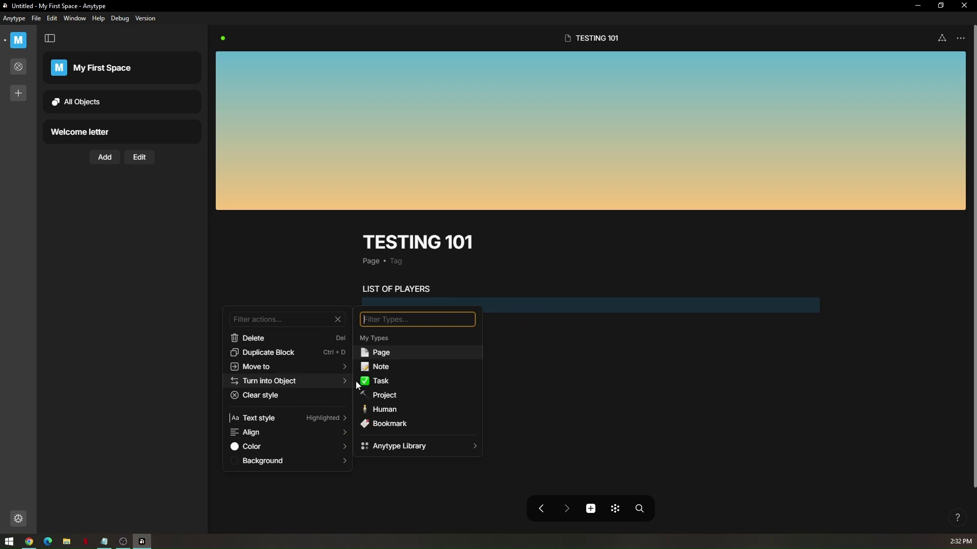
pyautogui.click(380, 381)
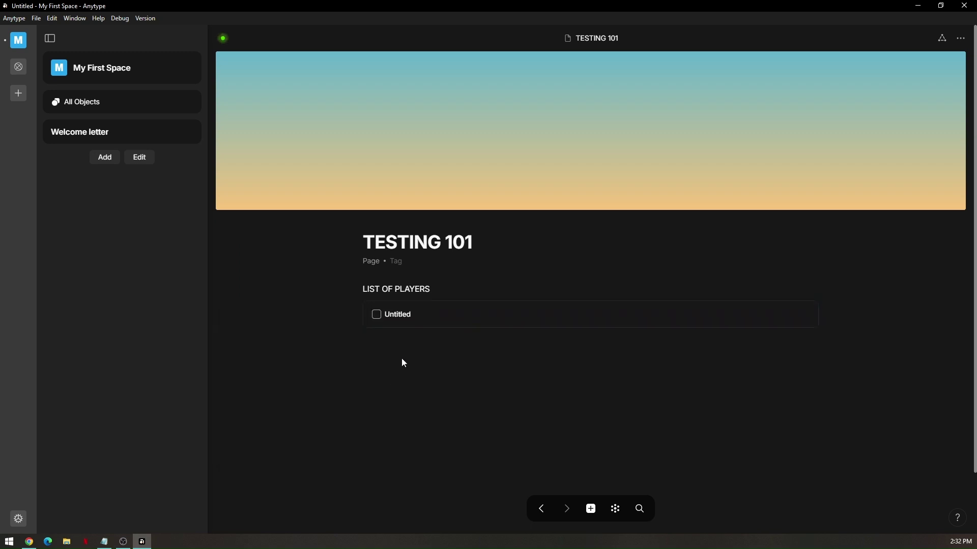
# Open the new Untitled task, title it 'LIST OF USERS' and start its body.
pyautogui.click(405, 315)
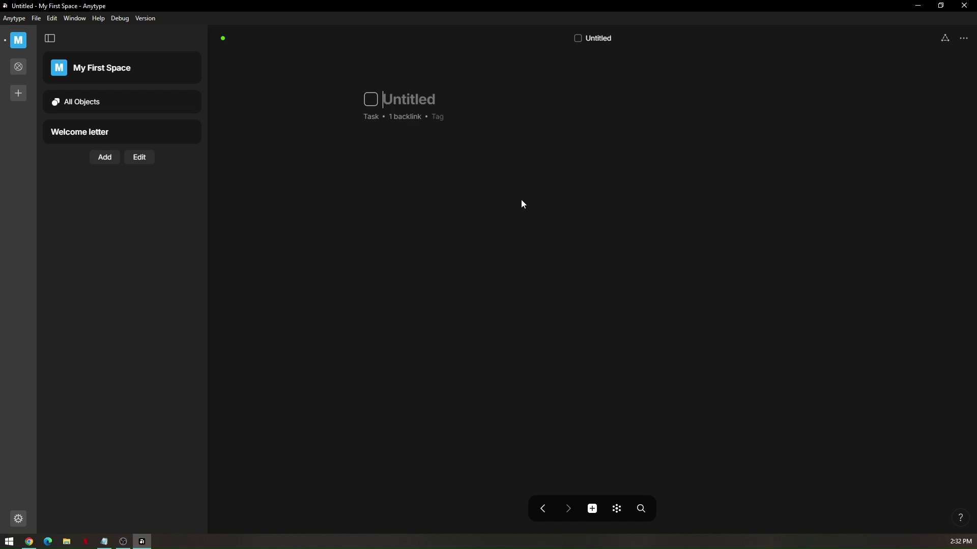
pyautogui.moveTo(425, 105)
pyautogui.write('LIST F')
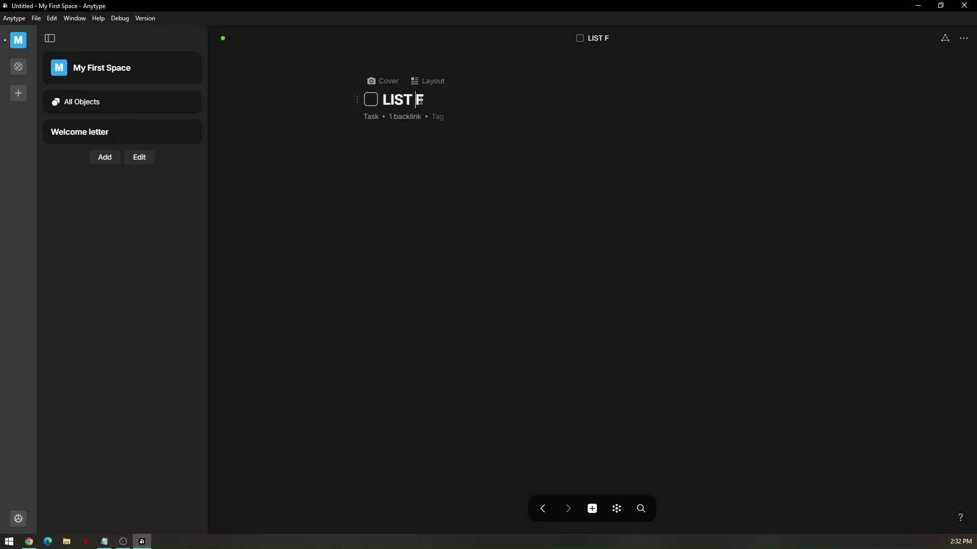
pyautogui.press('BackSpace')
pyautogui.write('OF USERS')
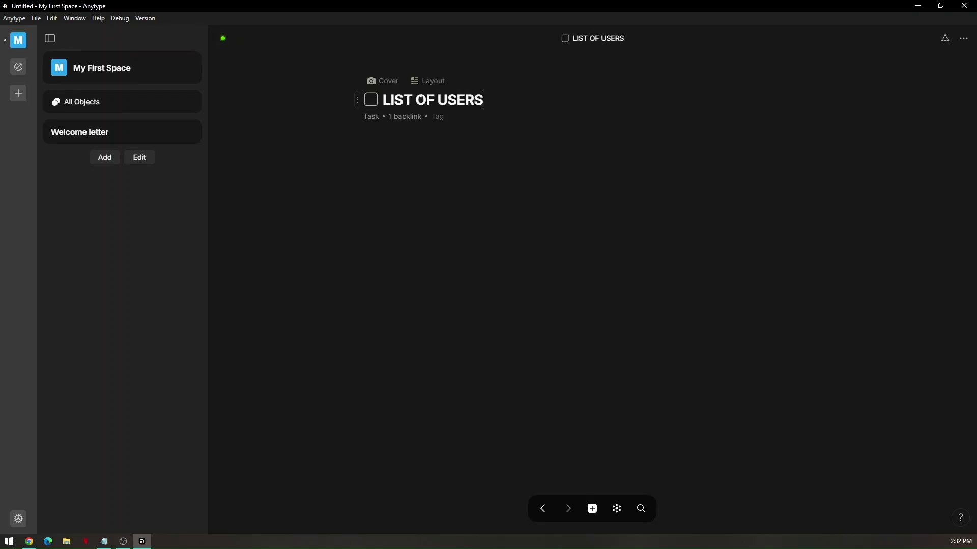
pyautogui.press('Return')
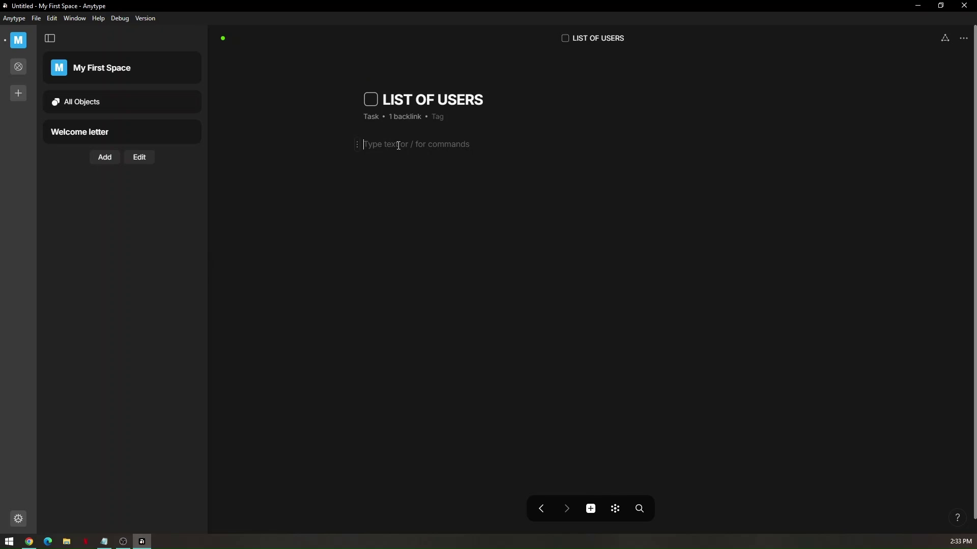
# Browse the slash block-command list, then dismiss it to leave a plain empty line.
pyautogui.write('/')
pyautogui.scroll(-2, 441, 202)
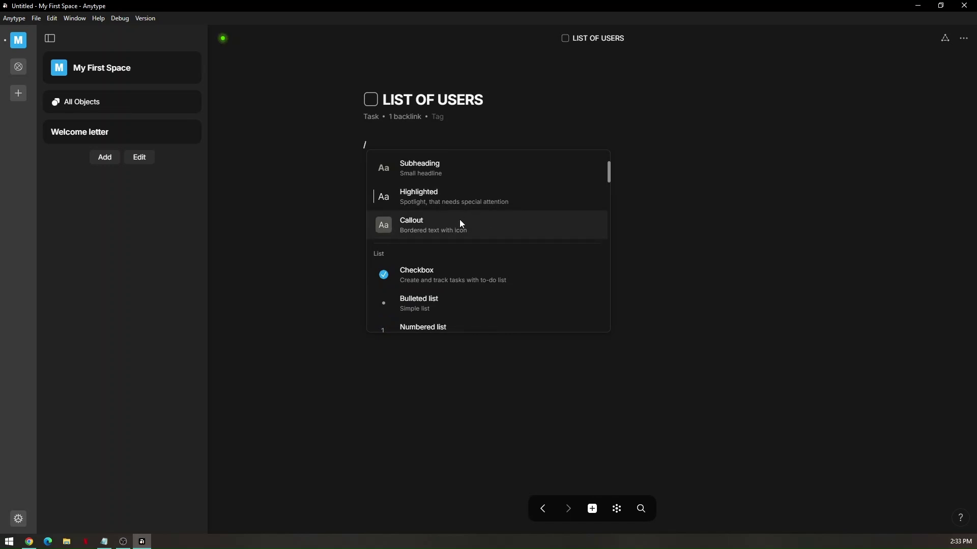
pyautogui.scroll(-1, 474, 219)
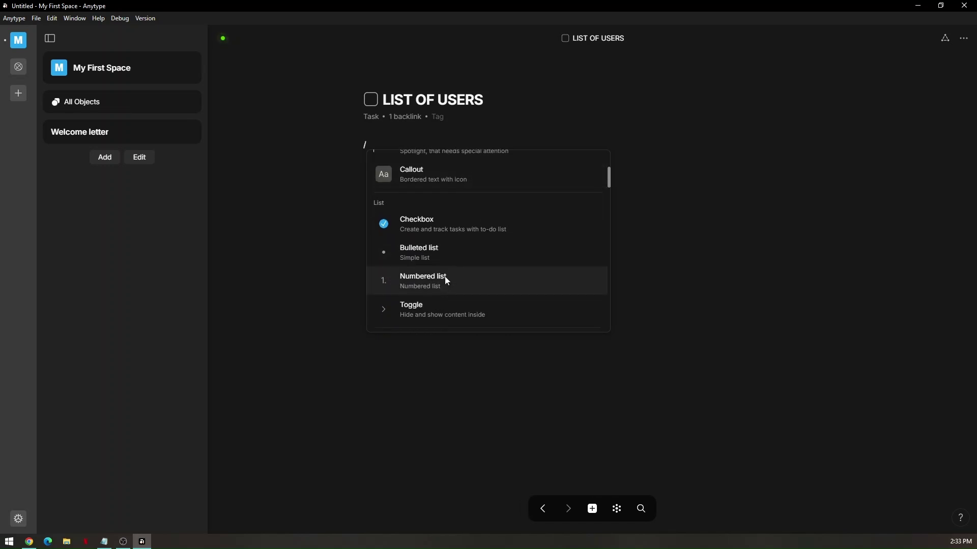
pyautogui.scroll(-1, 446, 272)
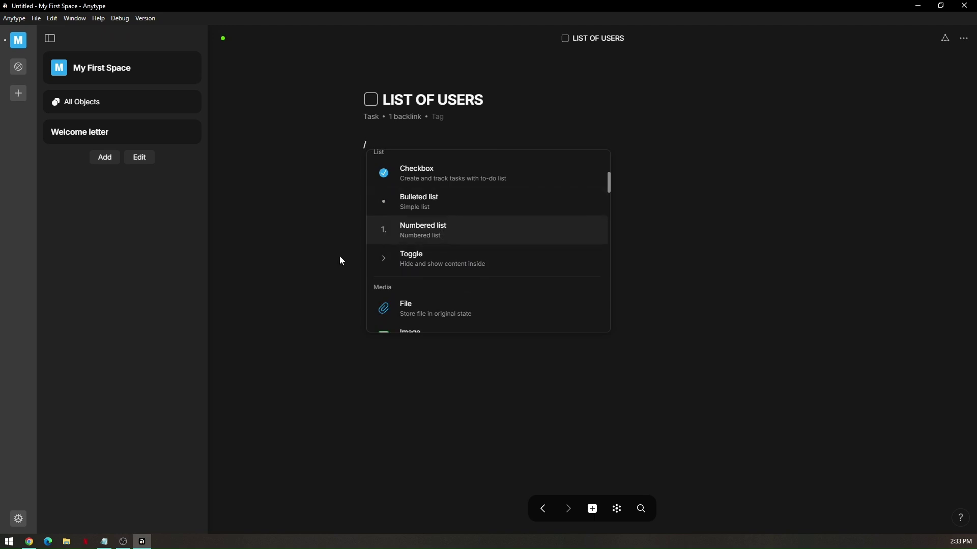
pyautogui.press('BackSpace')
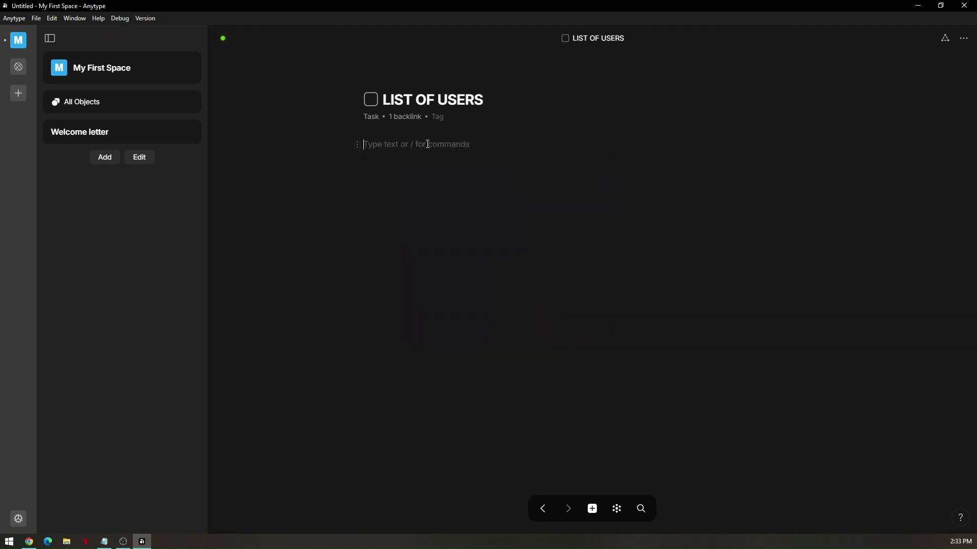
# Write the bulleted list FIRST, SECOND, THIRD in the task body.
pyautogui.write('FIRST')
pyautogui.hotkey('ctrl', 'alt', '5')
pyautogui.press('Return')
pyautogui.write('SECOND')
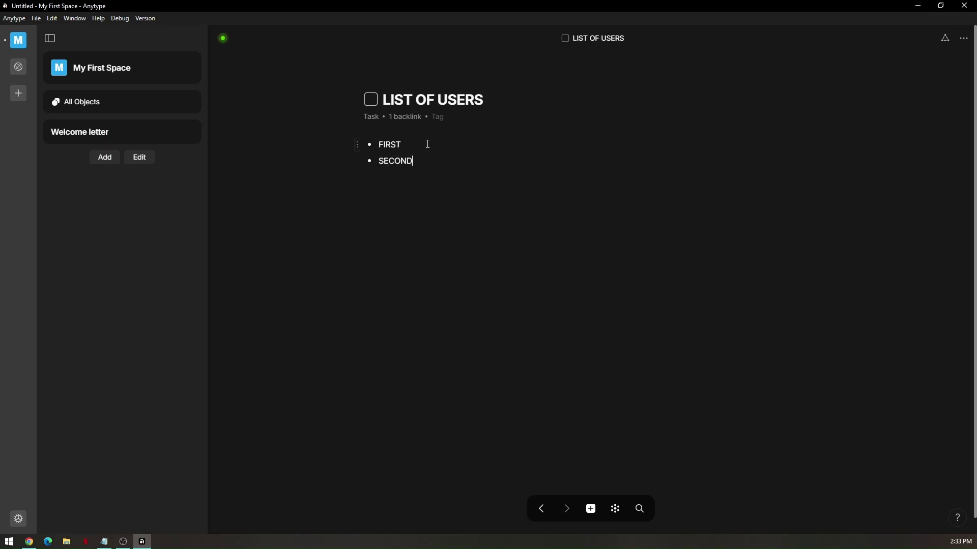
pyautogui.press('Return')
pyautogui.write('THIRD')
pyautogui.press('Return')
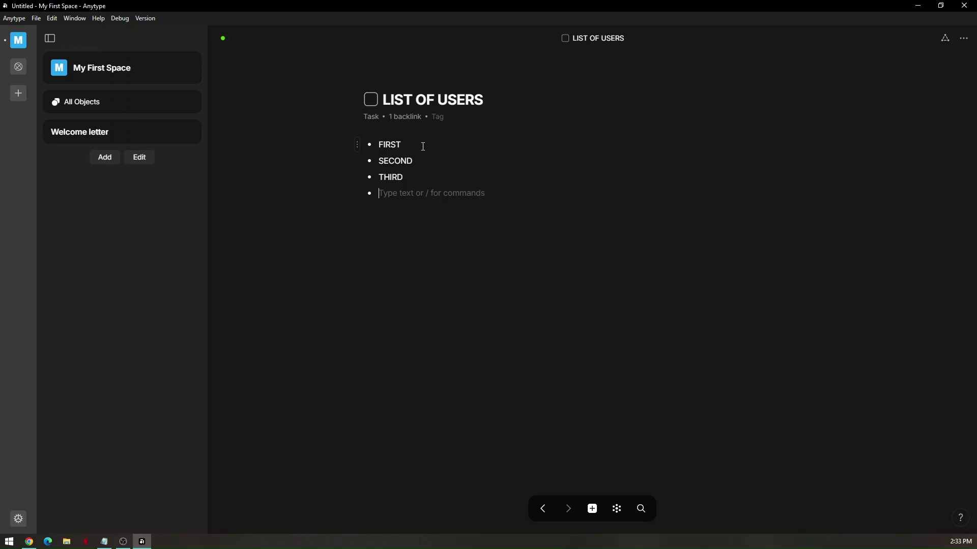
pyautogui.click(460, 337)
# Mark the LIST OF USERS task as done, then glance at the Add object list.
pyautogui.click(371, 100)
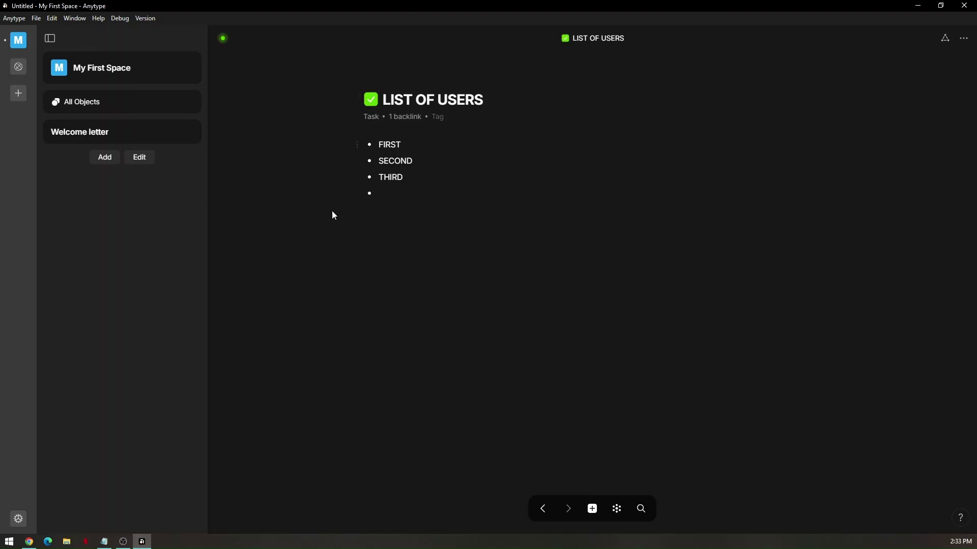
pyautogui.click(107, 158)
pyautogui.click(148, 451)
# Peek at the Experience Gallery, then go back to the TESTING 101 page.
pyautogui.click(22, 66)
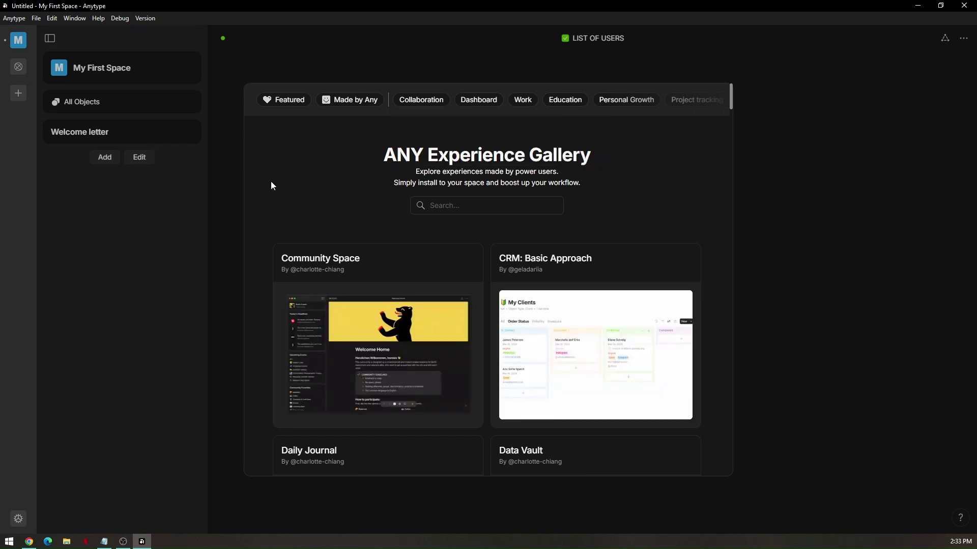
pyautogui.click(781, 106)
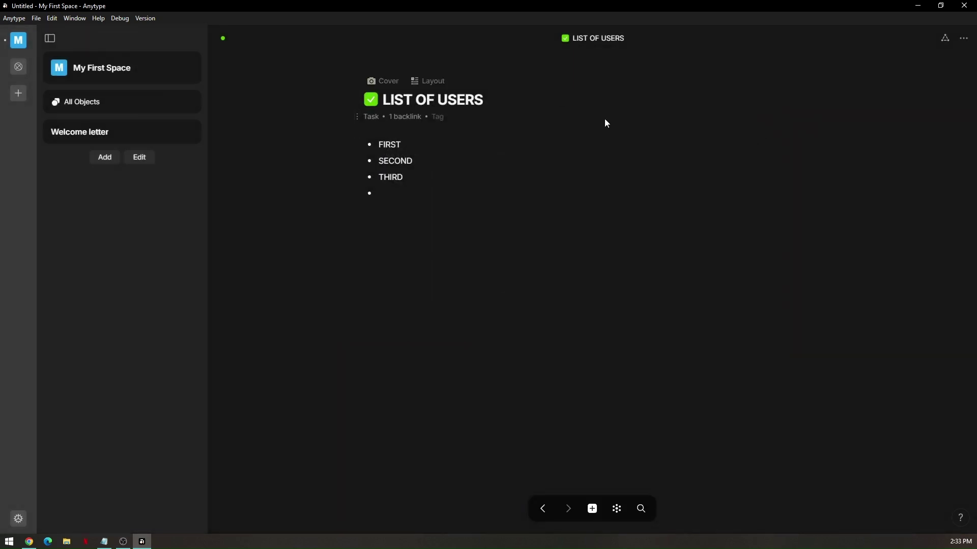
pyautogui.click(542, 509)
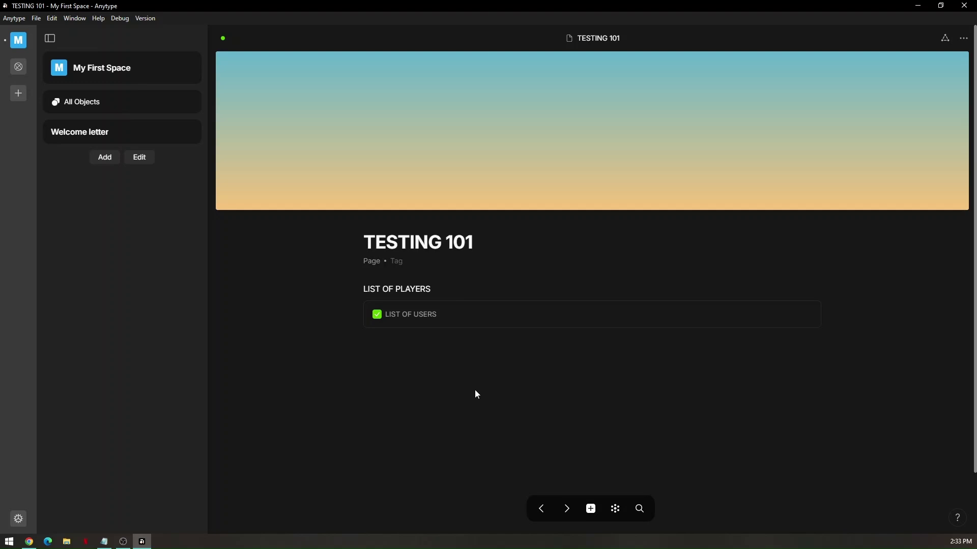
# Insert the Created by relation below the LIST OF USERS link via /RELATIONS.
pyautogui.click(383, 345)
pyautogui.write('/')
pyautogui.scroll(-8, 415, 337)
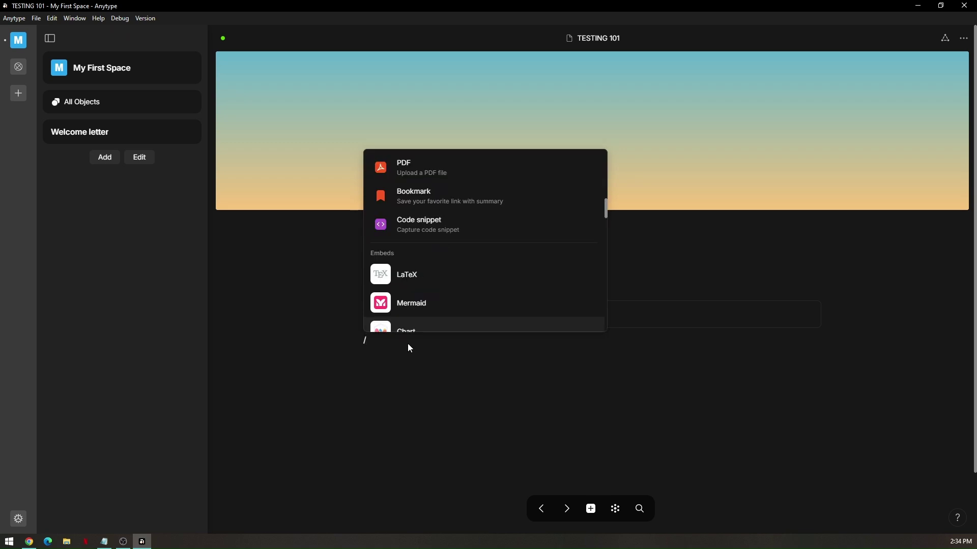
pyautogui.write('RELATIONS')
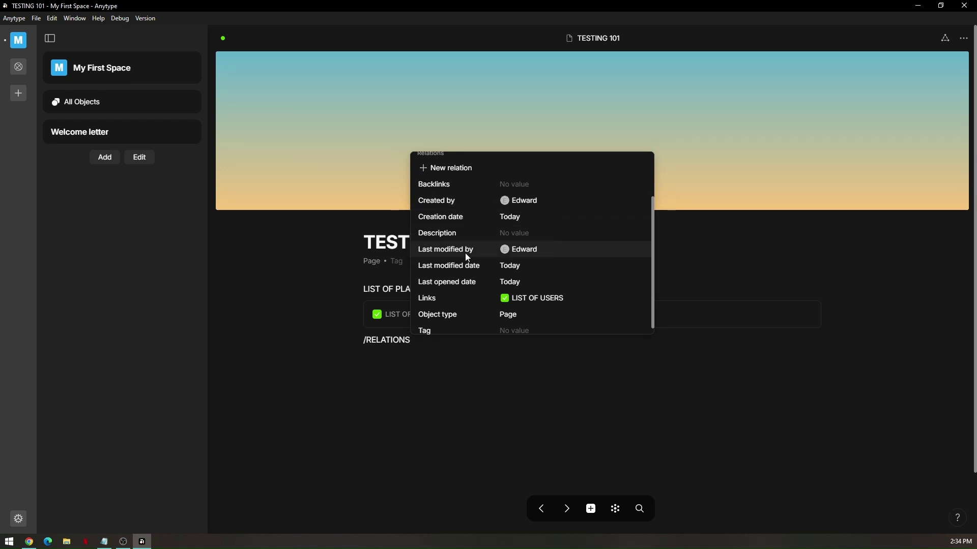
pyautogui.scroll(-1, 487, 270)
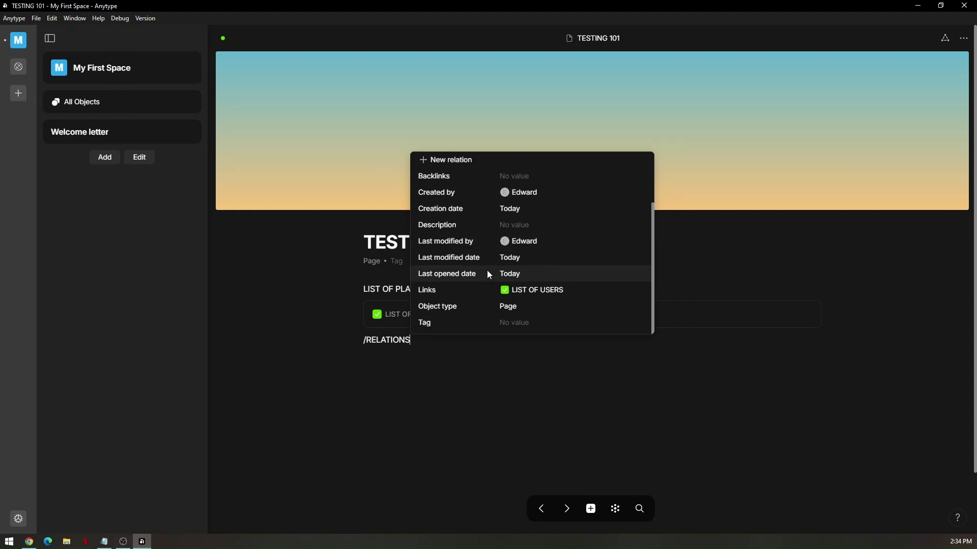
pyautogui.scroll(3, 510, 285)
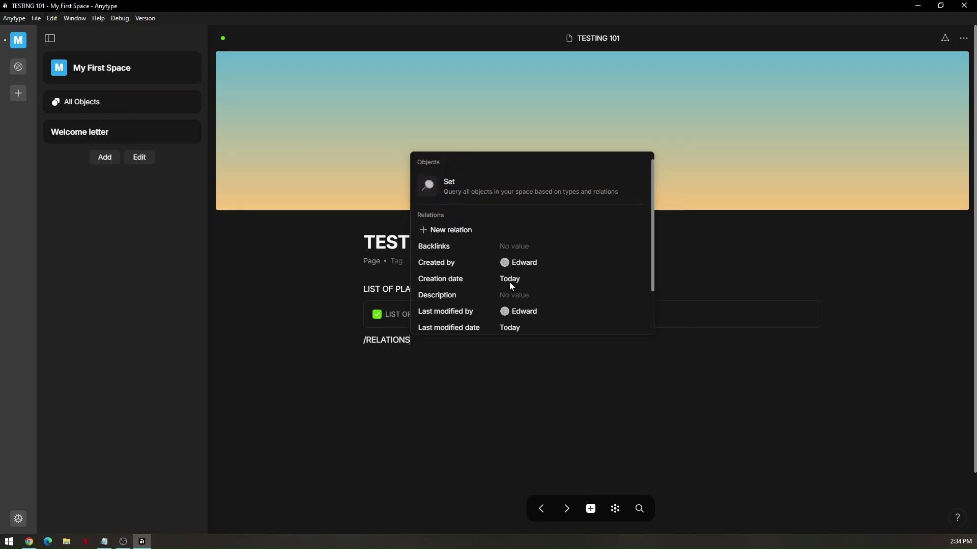
pyautogui.click(447, 263)
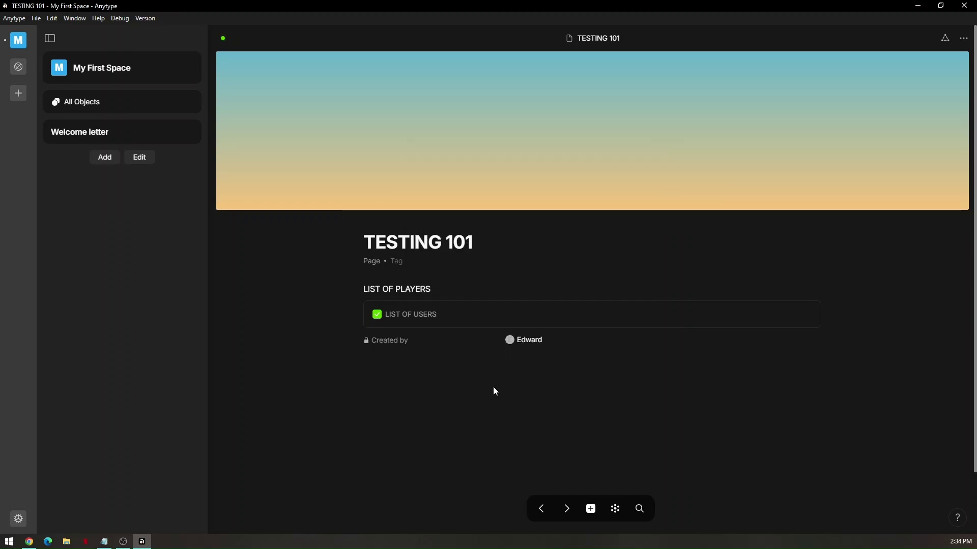
# Add a Creation date relation showing Today beneath Created by using /relations.
pyautogui.click(551, 341)
pyautogui.click(429, 370)
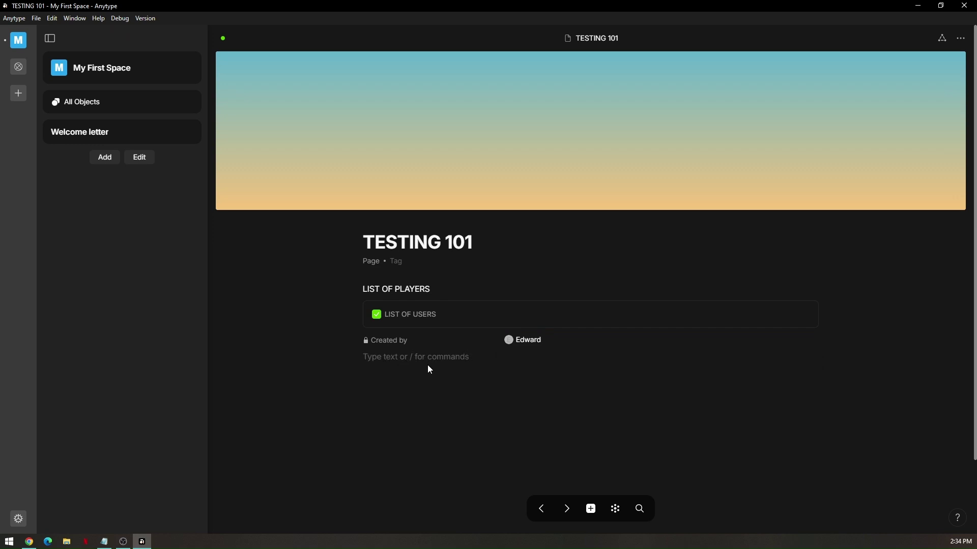
pyautogui.write('/relations')
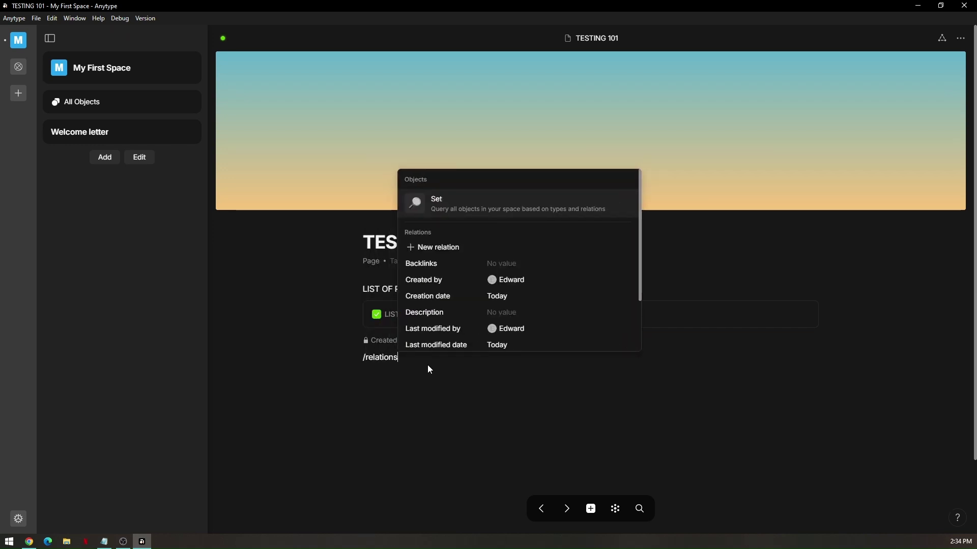
pyautogui.click(446, 298)
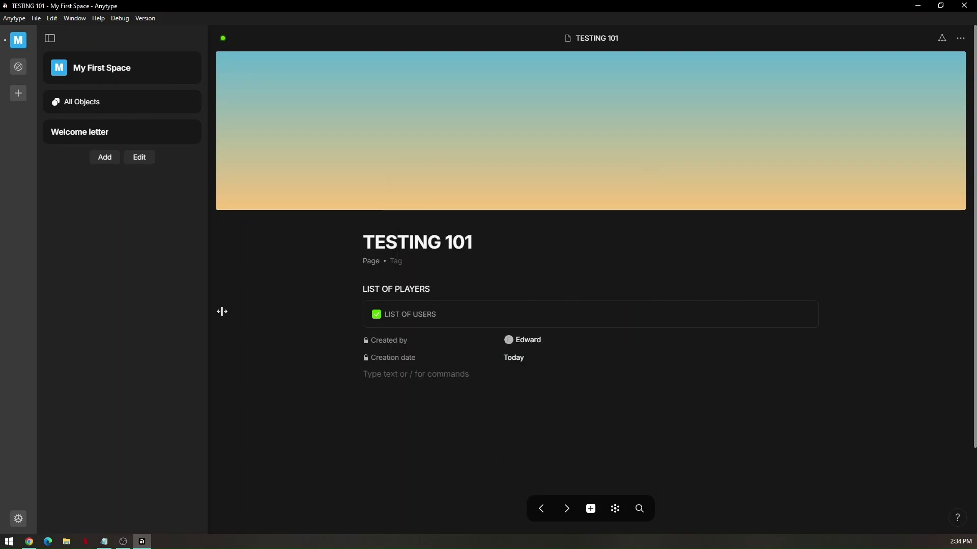
pyautogui.click(291, 257)
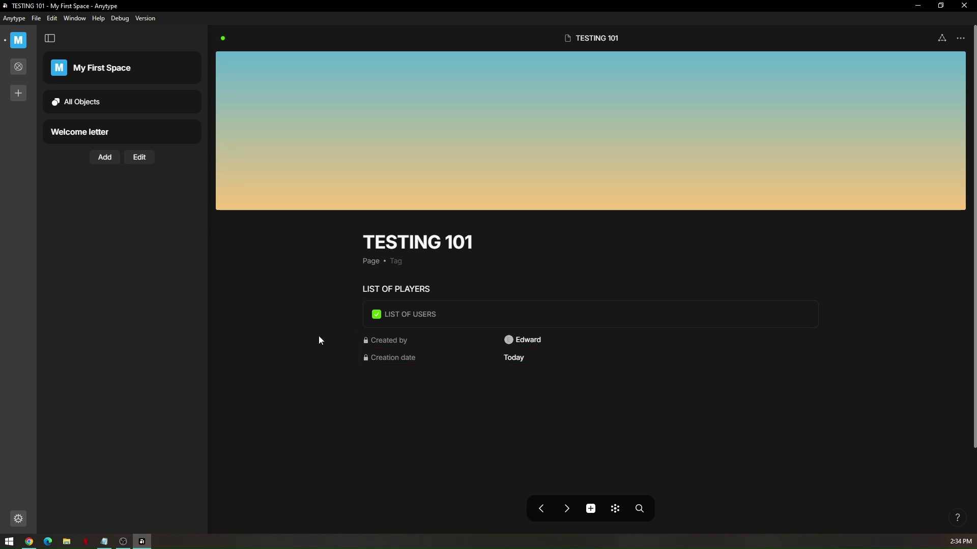
pyautogui.moveTo(319, 336); pyautogui.dragTo(410, 365)
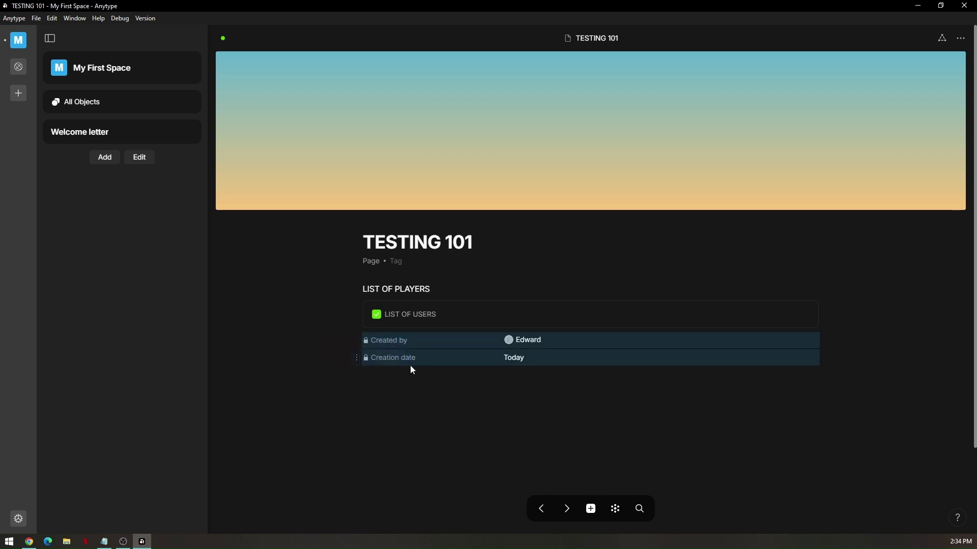
pyautogui.click(354, 359)
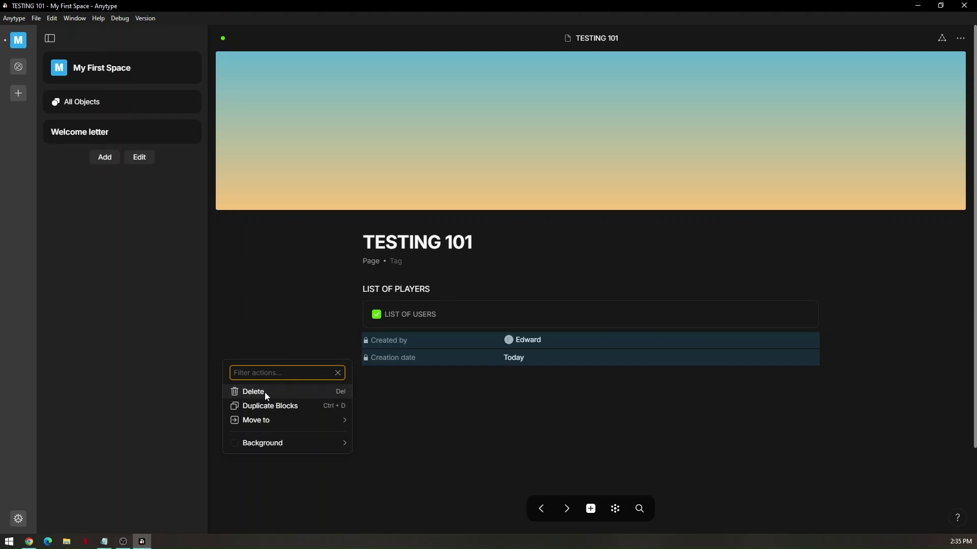
pyautogui.moveTo(273, 420)
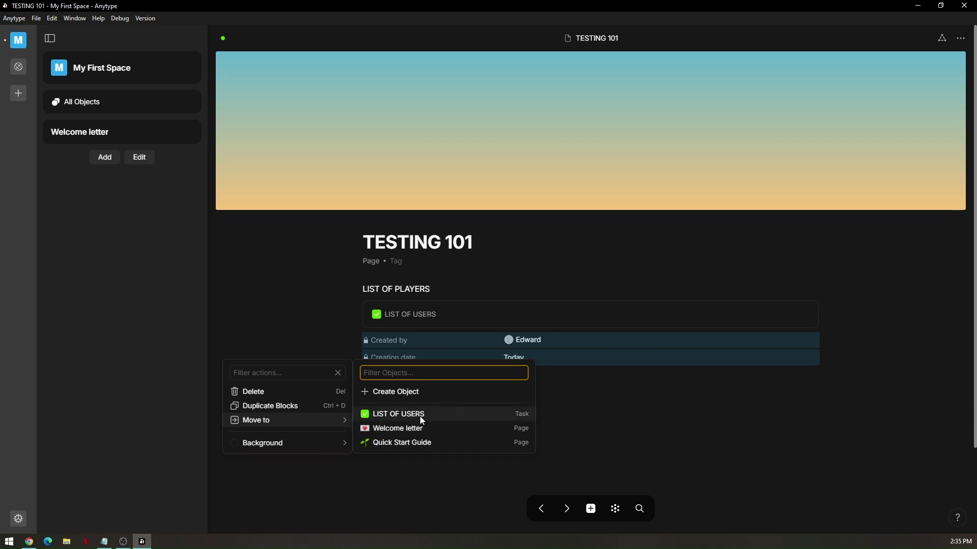
pyautogui.click(303, 279)
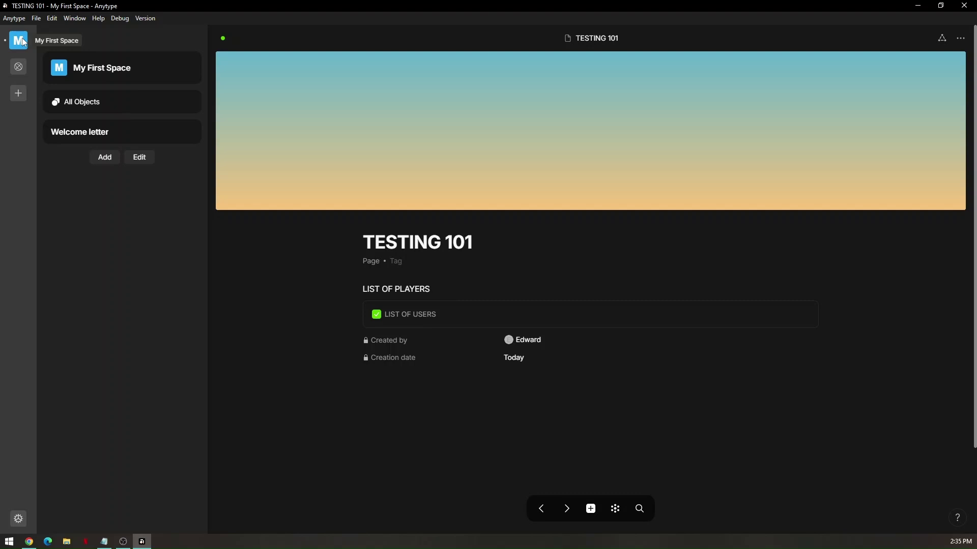
# Open the ANY Experience Gallery and scroll through its category tabs.
pyautogui.click(21, 69)
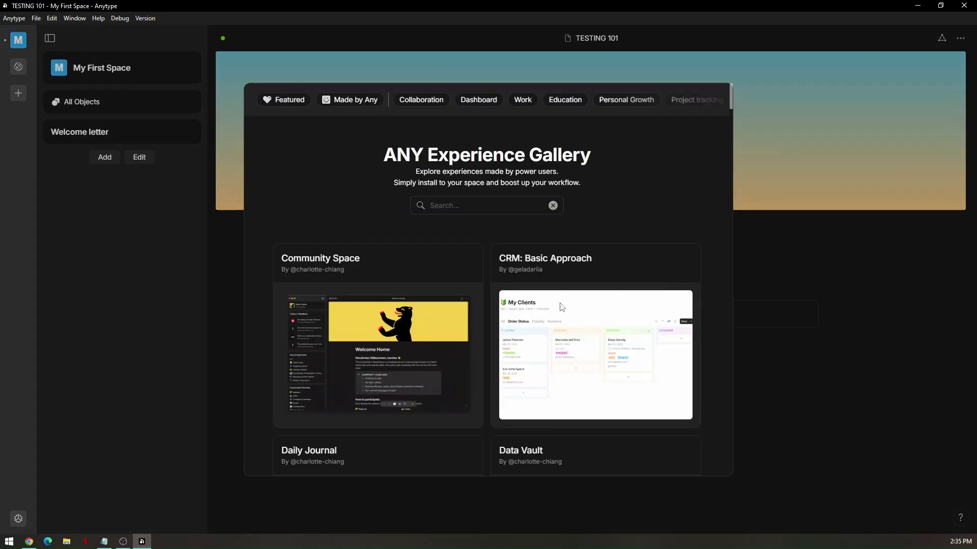
pyautogui.scroll(-7, 545, 307)
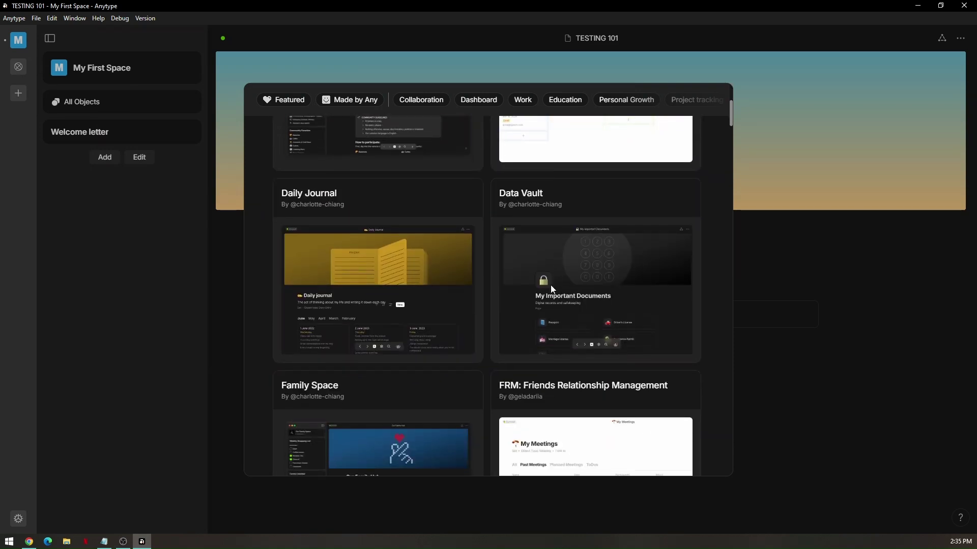
pyautogui.scroll(-3, 535, 286)
pyautogui.scroll(10, 458, 240)
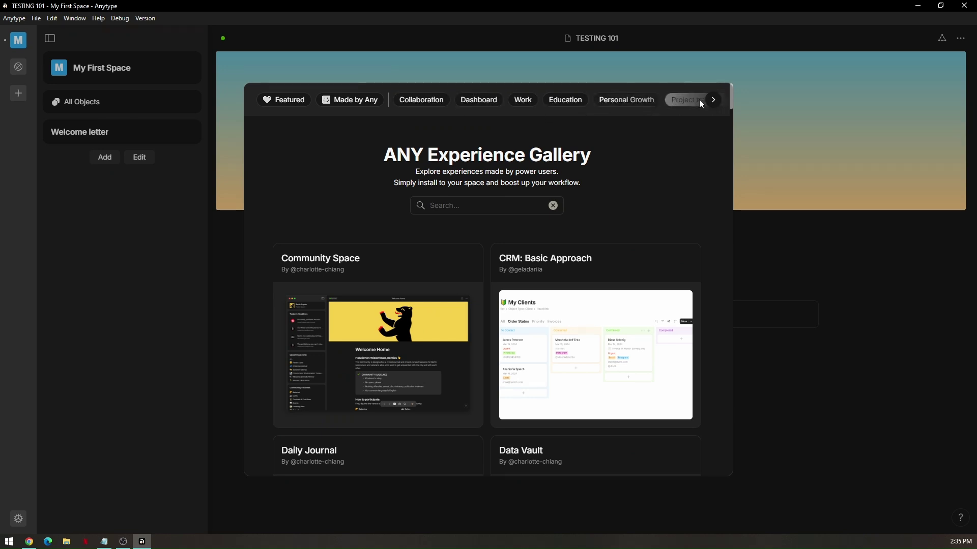
pyautogui.click(714, 100)
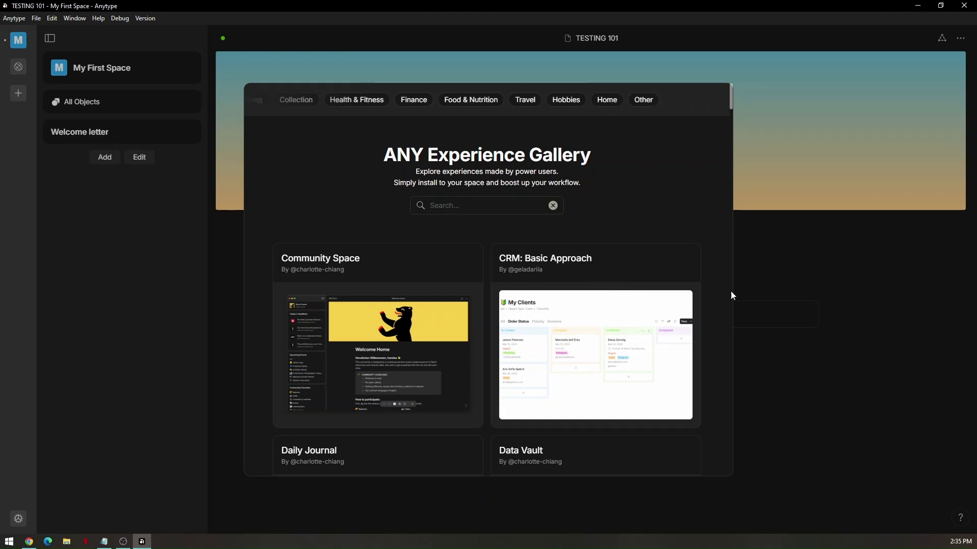
pyautogui.click(234, 246)
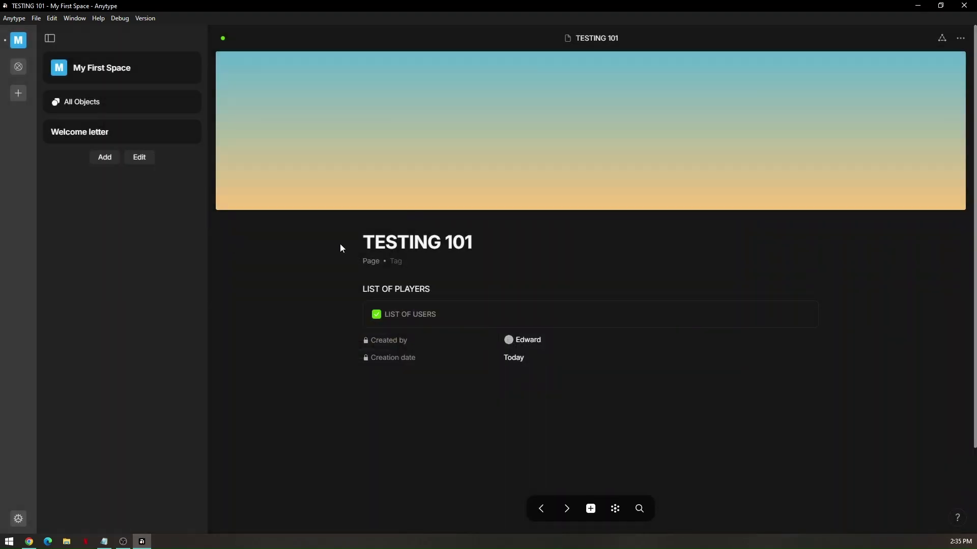
pyautogui.click(367, 261)
pyautogui.moveTo(413, 298)
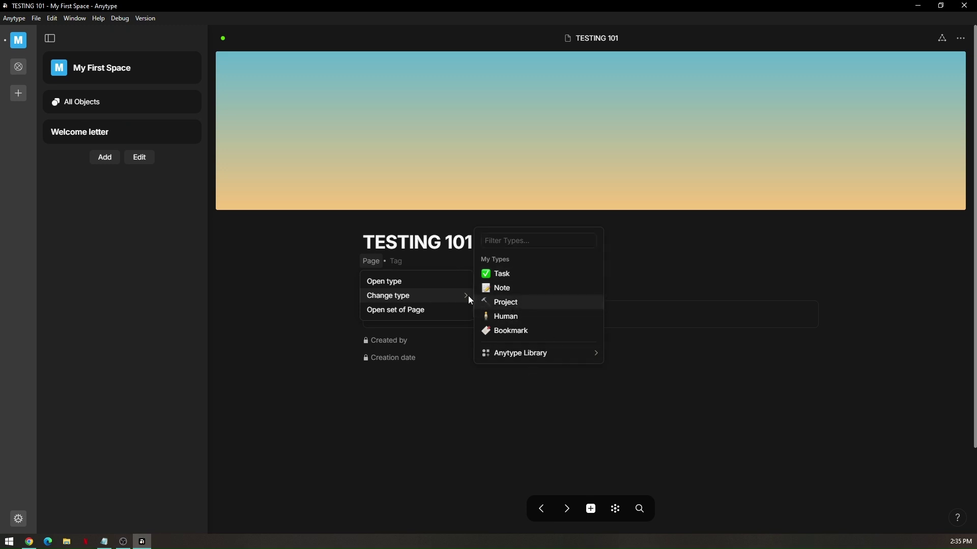
pyautogui.click(394, 282)
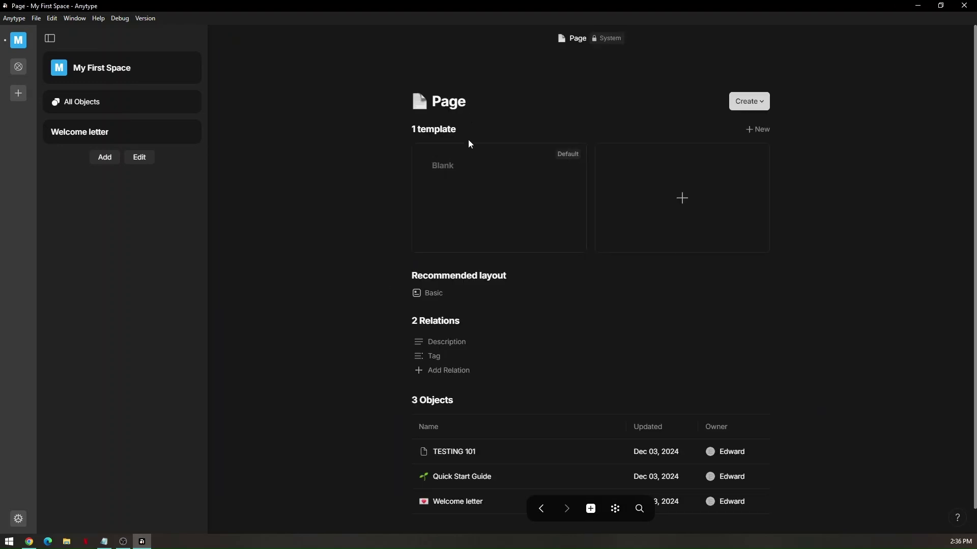
pyautogui.scroll(-1, 706, 279)
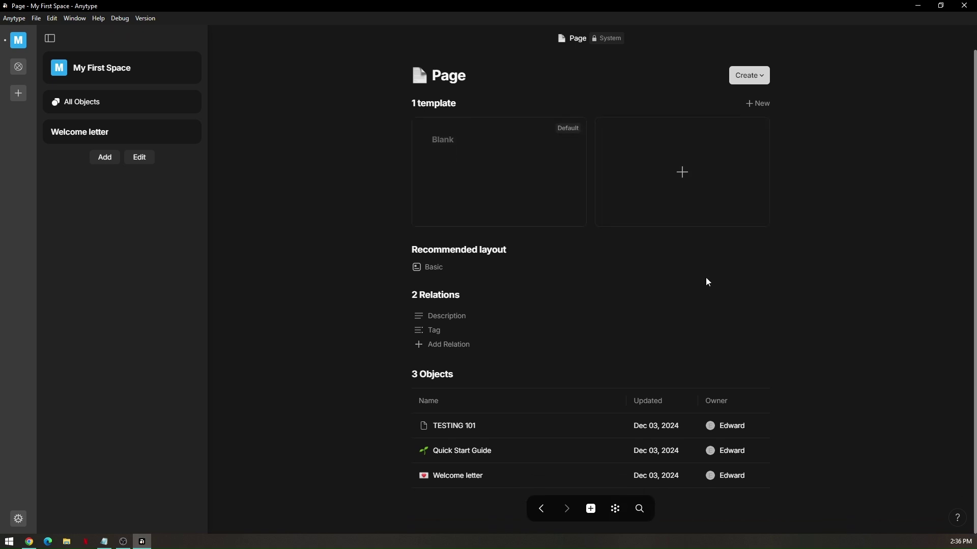
pyautogui.click(541, 509)
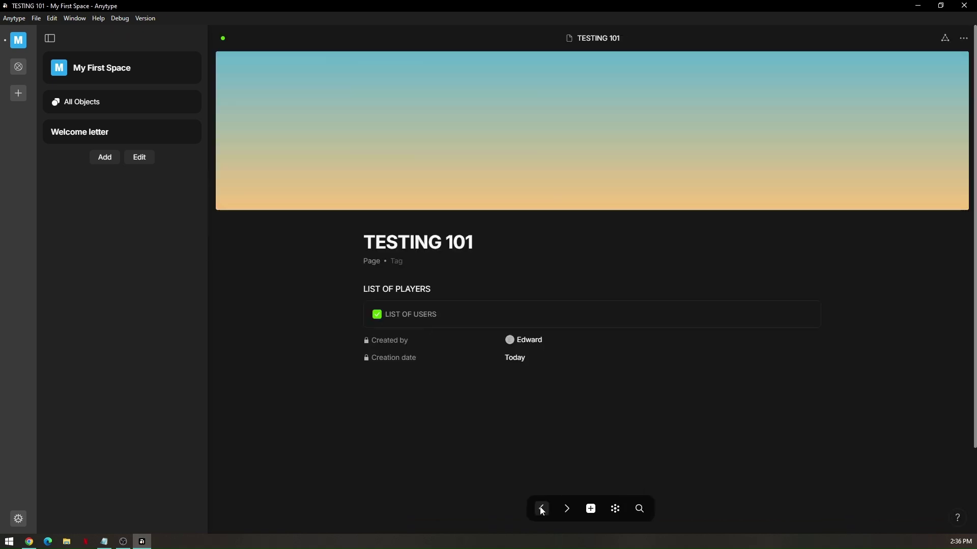
pyautogui.click(397, 263)
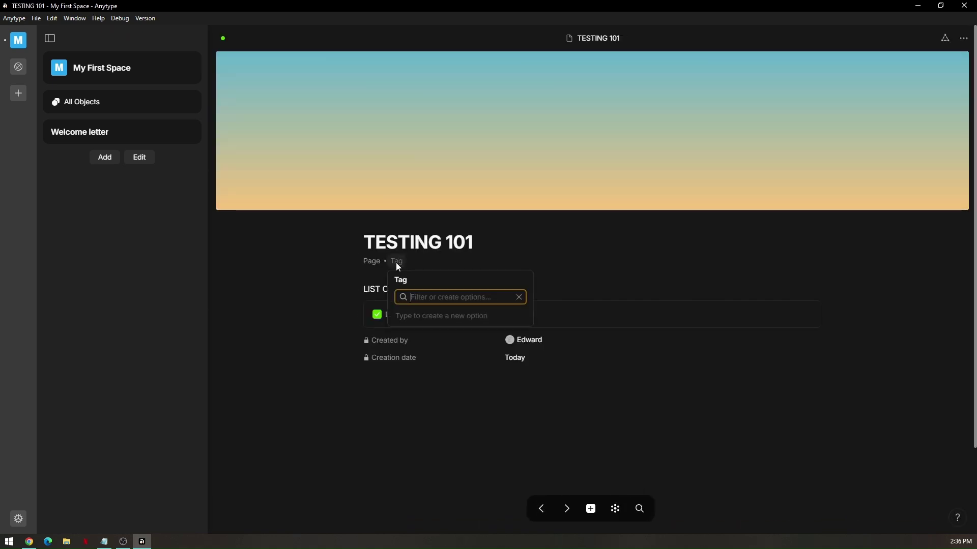
pyautogui.click(334, 279)
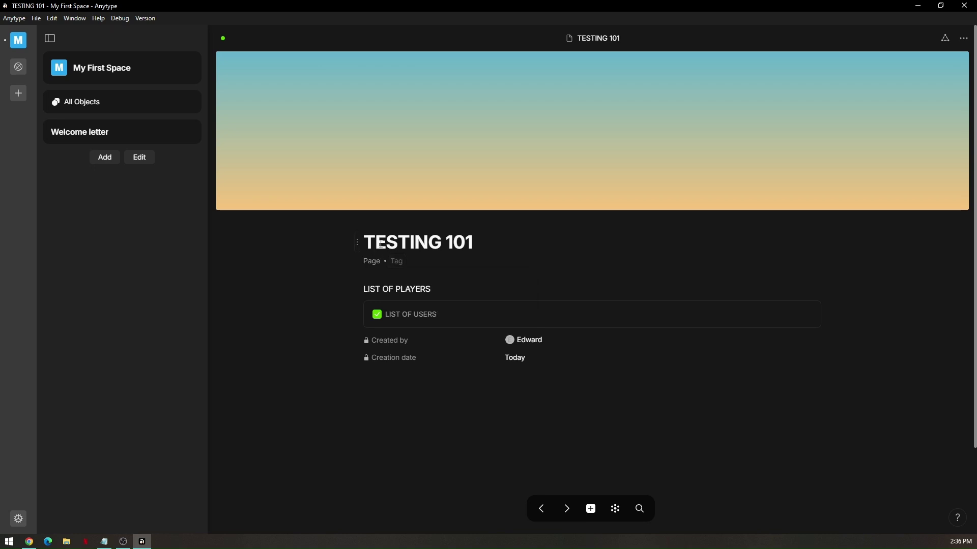
pyautogui.click(358, 240)
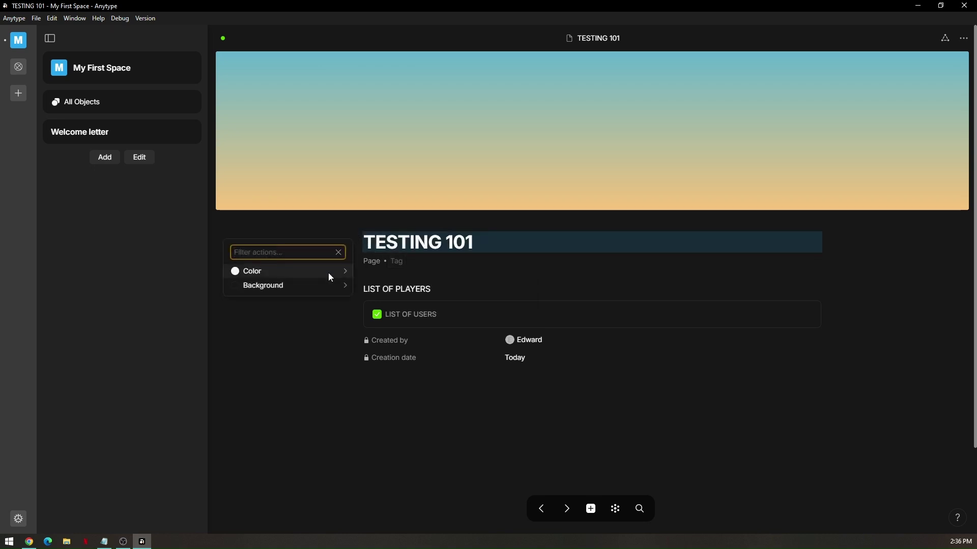
pyautogui.click(330, 340)
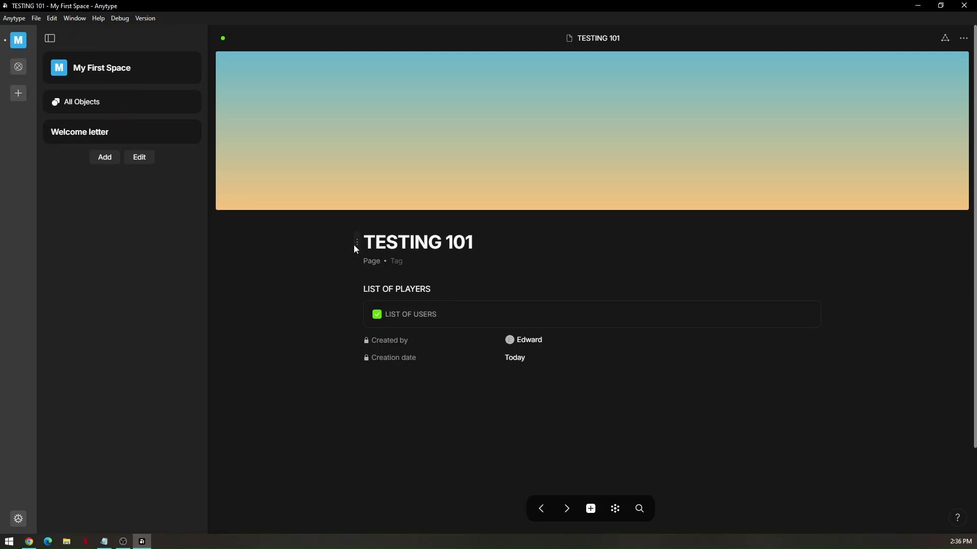
pyautogui.click(355, 246)
pyautogui.moveTo(305, 282)
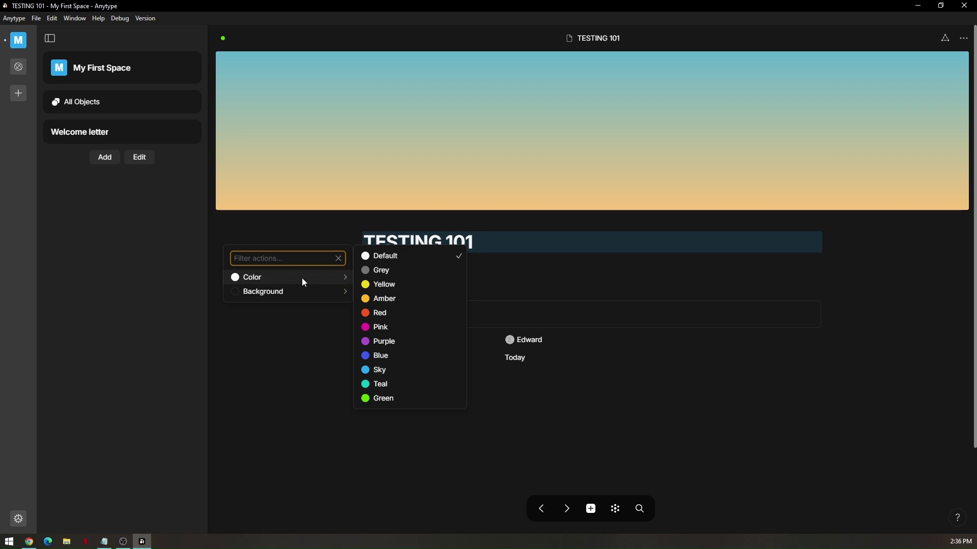
pyautogui.moveTo(313, 295)
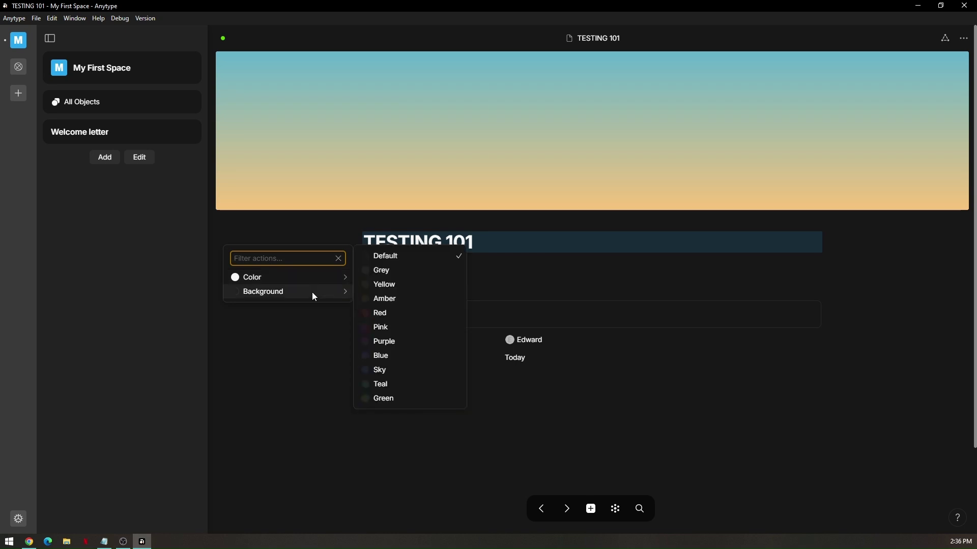
pyautogui.click(315, 326)
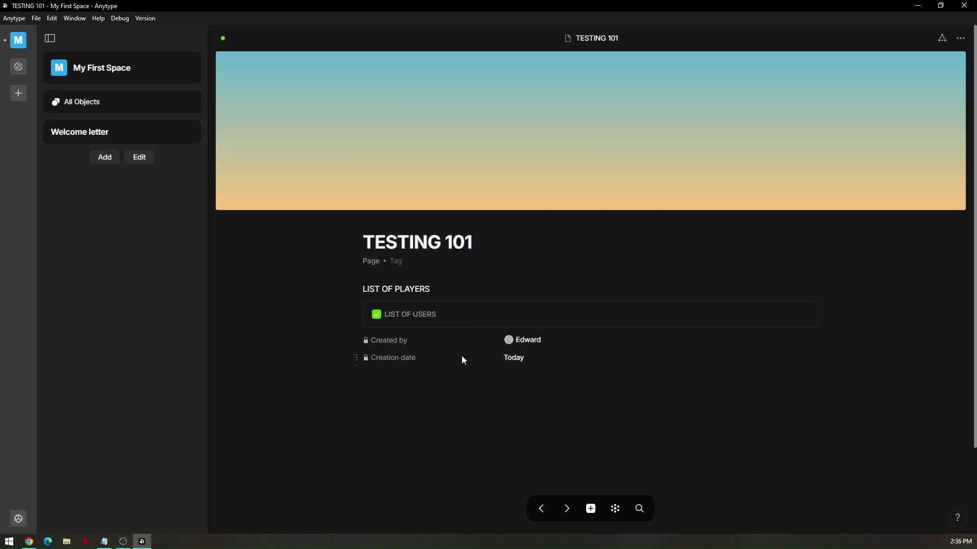
pyautogui.scroll(-2, 463, 356)
pyautogui.scroll(2, 478, 346)
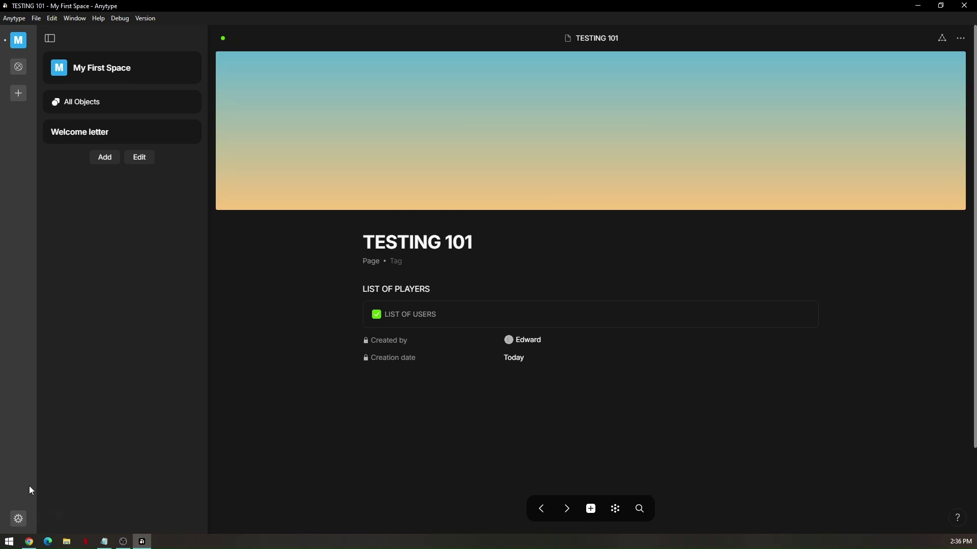
pyautogui.click(19, 519)
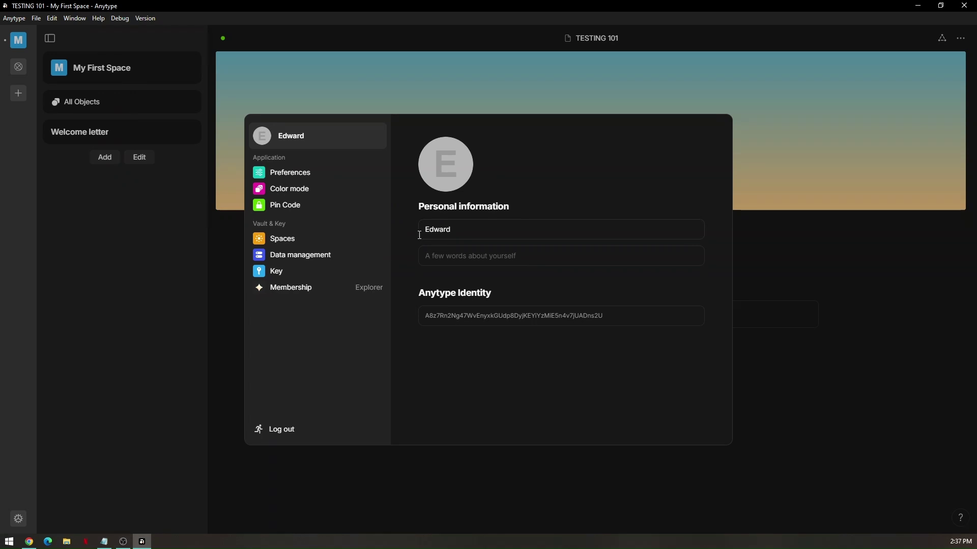
pyautogui.click(291, 174)
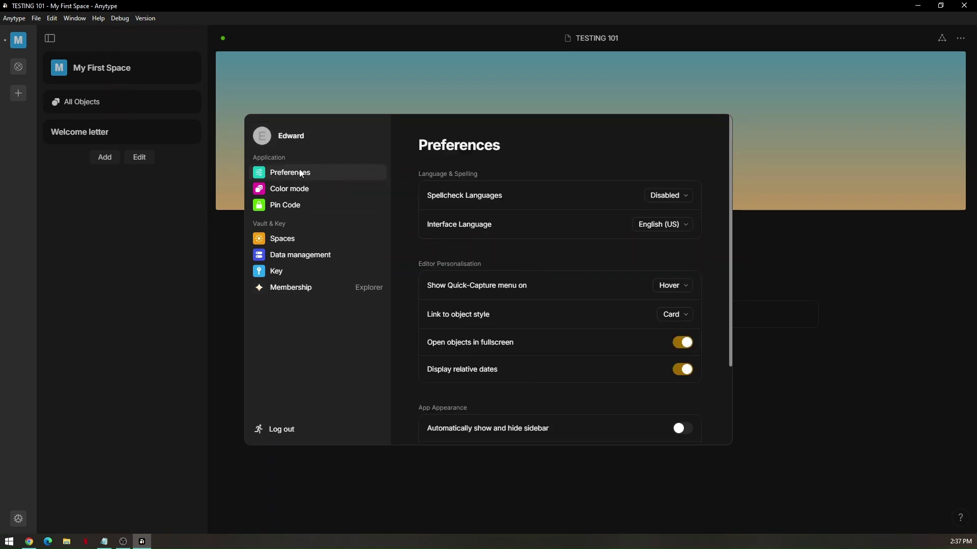
pyautogui.scroll(-3, 625, 271)
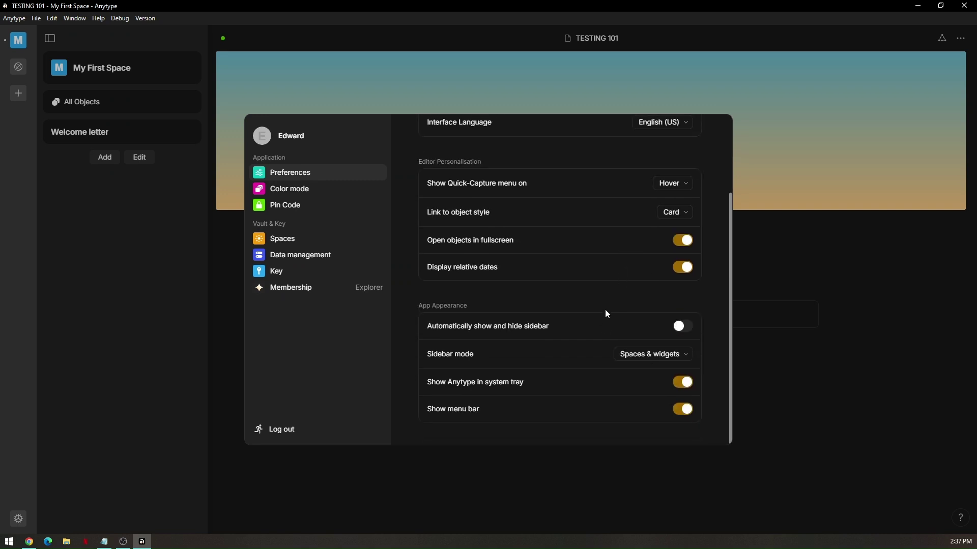
pyautogui.scroll(2, 585, 280)
pyautogui.scroll(-3, 567, 251)
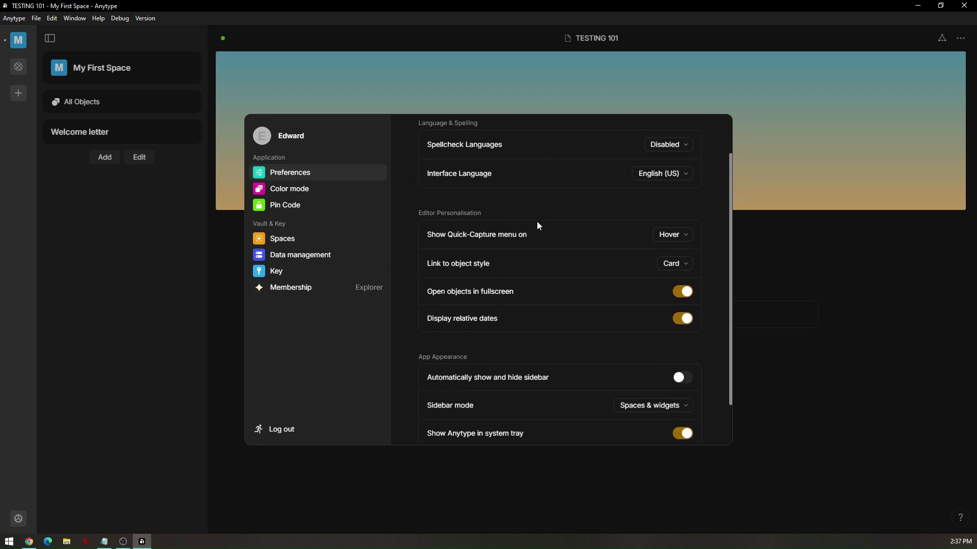
pyautogui.click(308, 190)
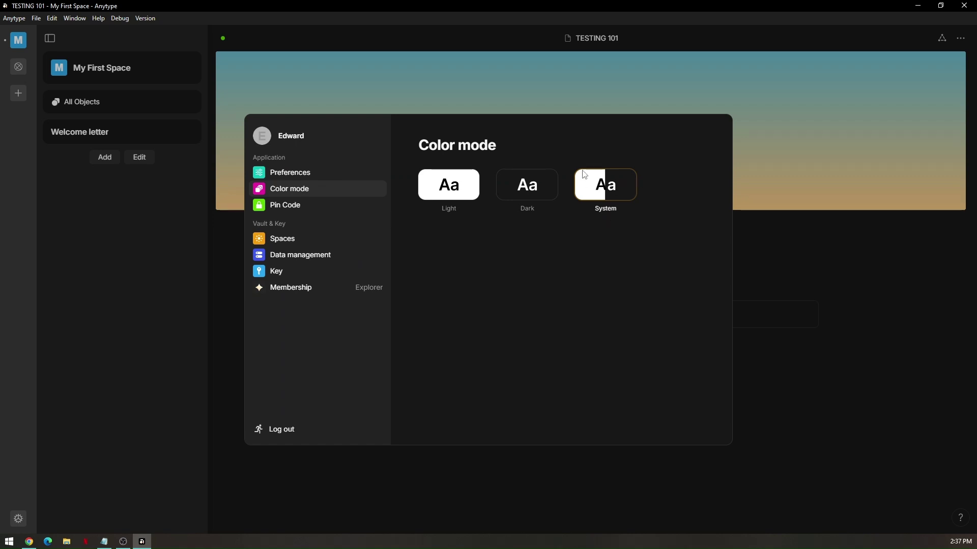
pyautogui.click(278, 207)
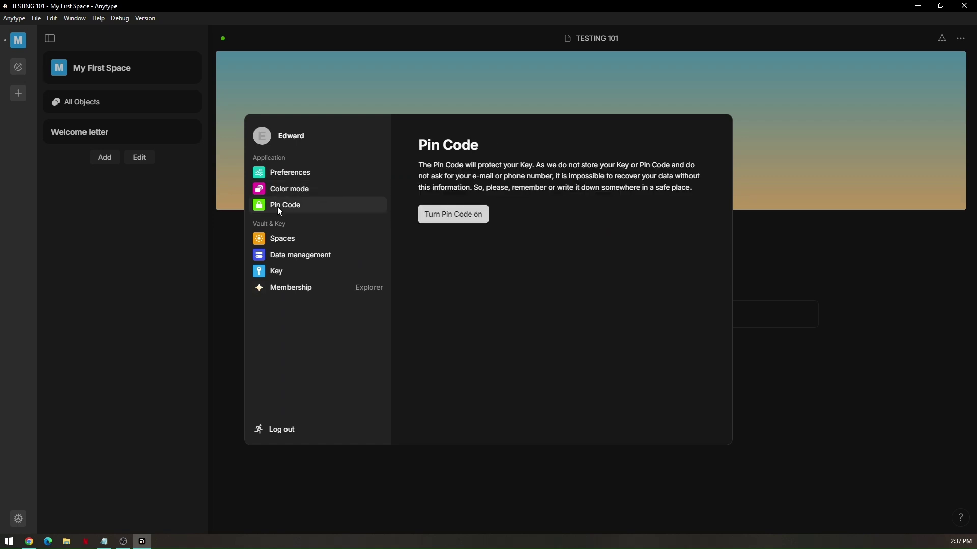
pyautogui.click(299, 241)
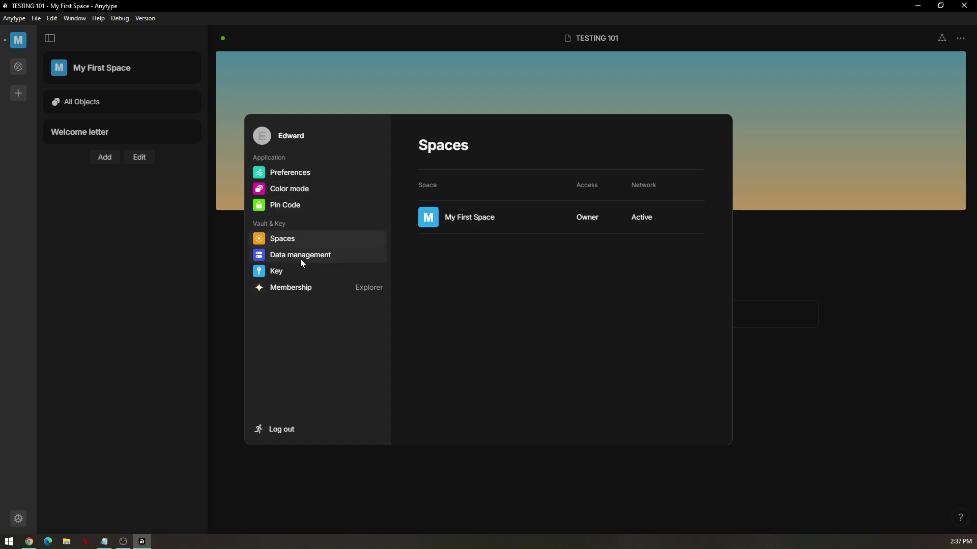
pyautogui.click(300, 259)
pyautogui.click(292, 270)
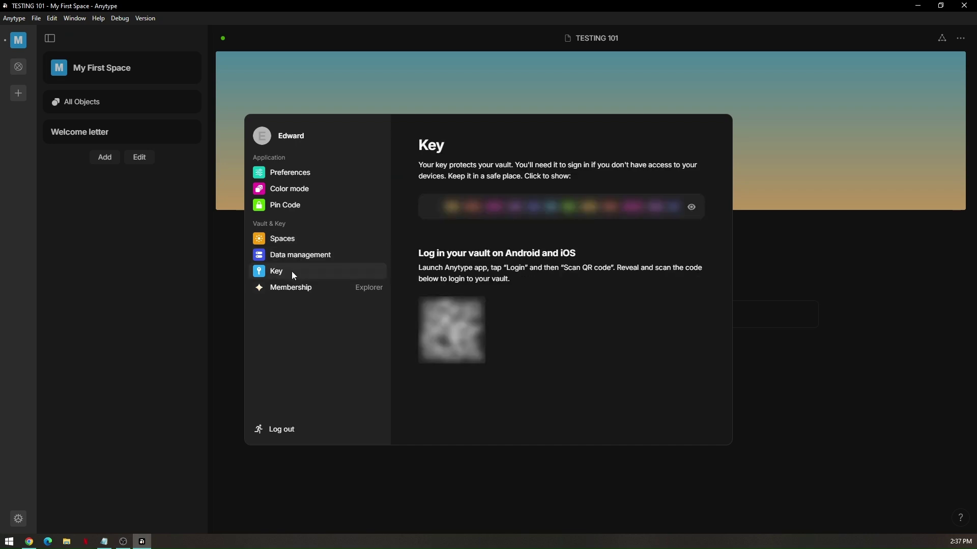
pyautogui.click(301, 291)
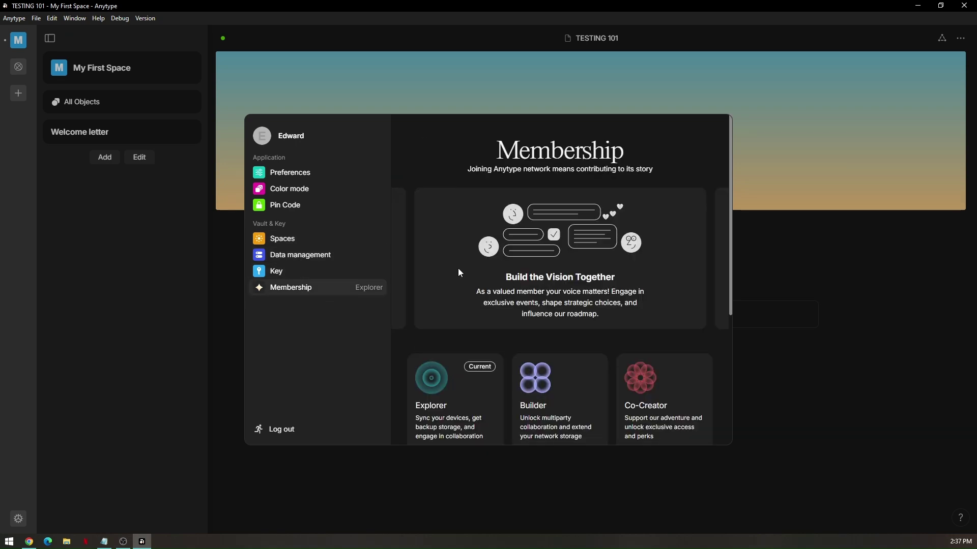
pyautogui.scroll(-2, 566, 393)
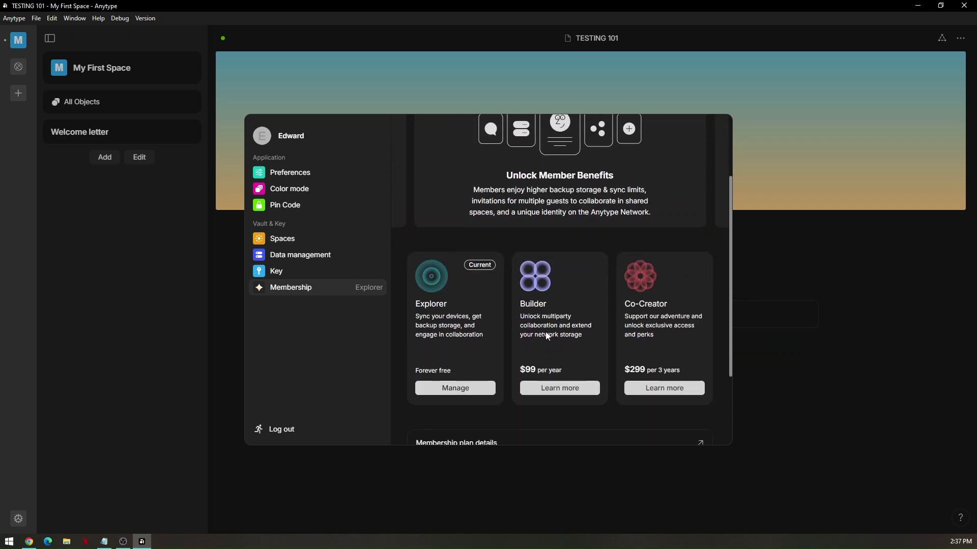
pyautogui.scroll(-1, 547, 341)
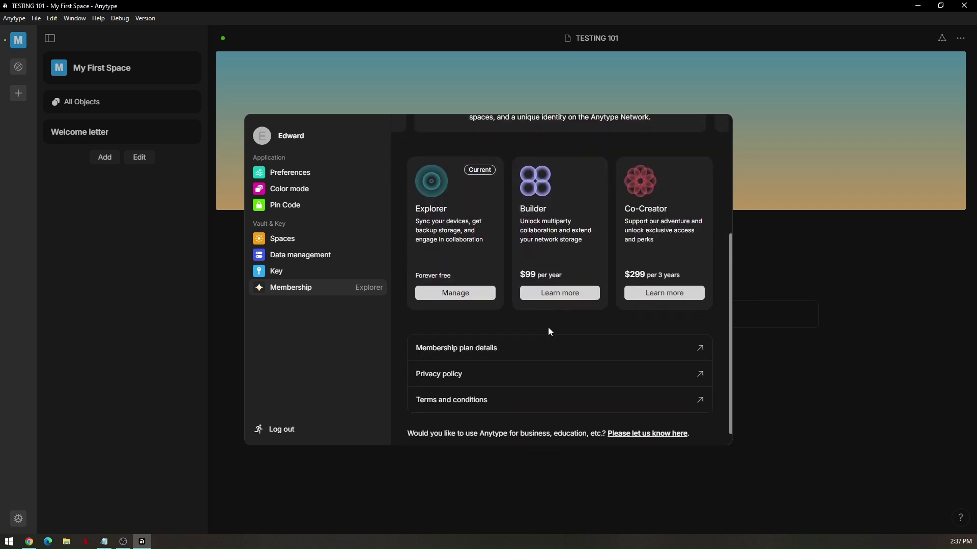
pyautogui.scroll(-2, 573, 288)
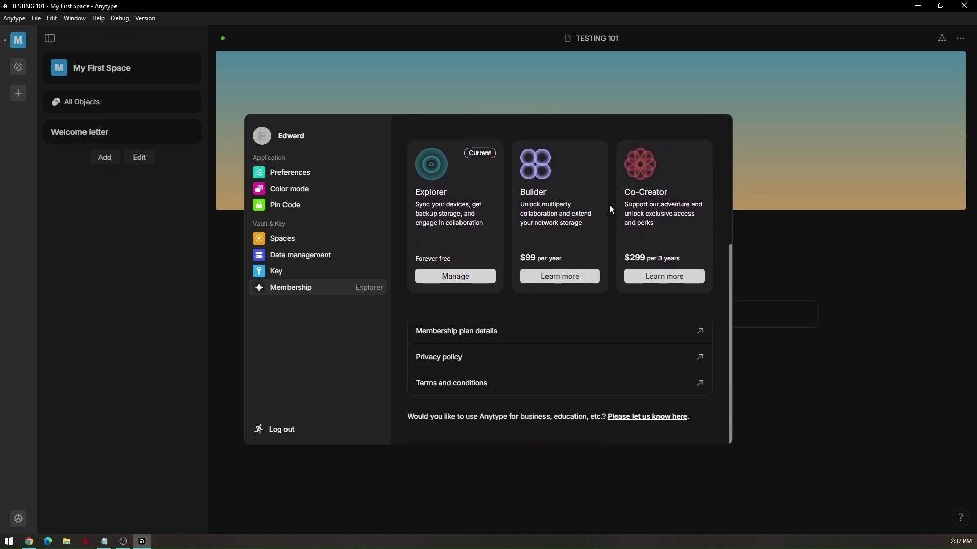
pyautogui.click(766, 377)
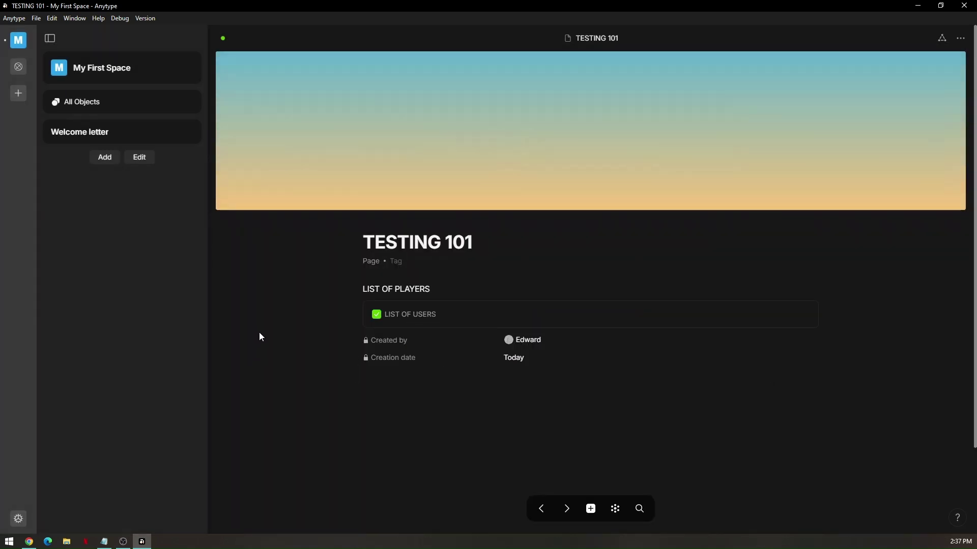